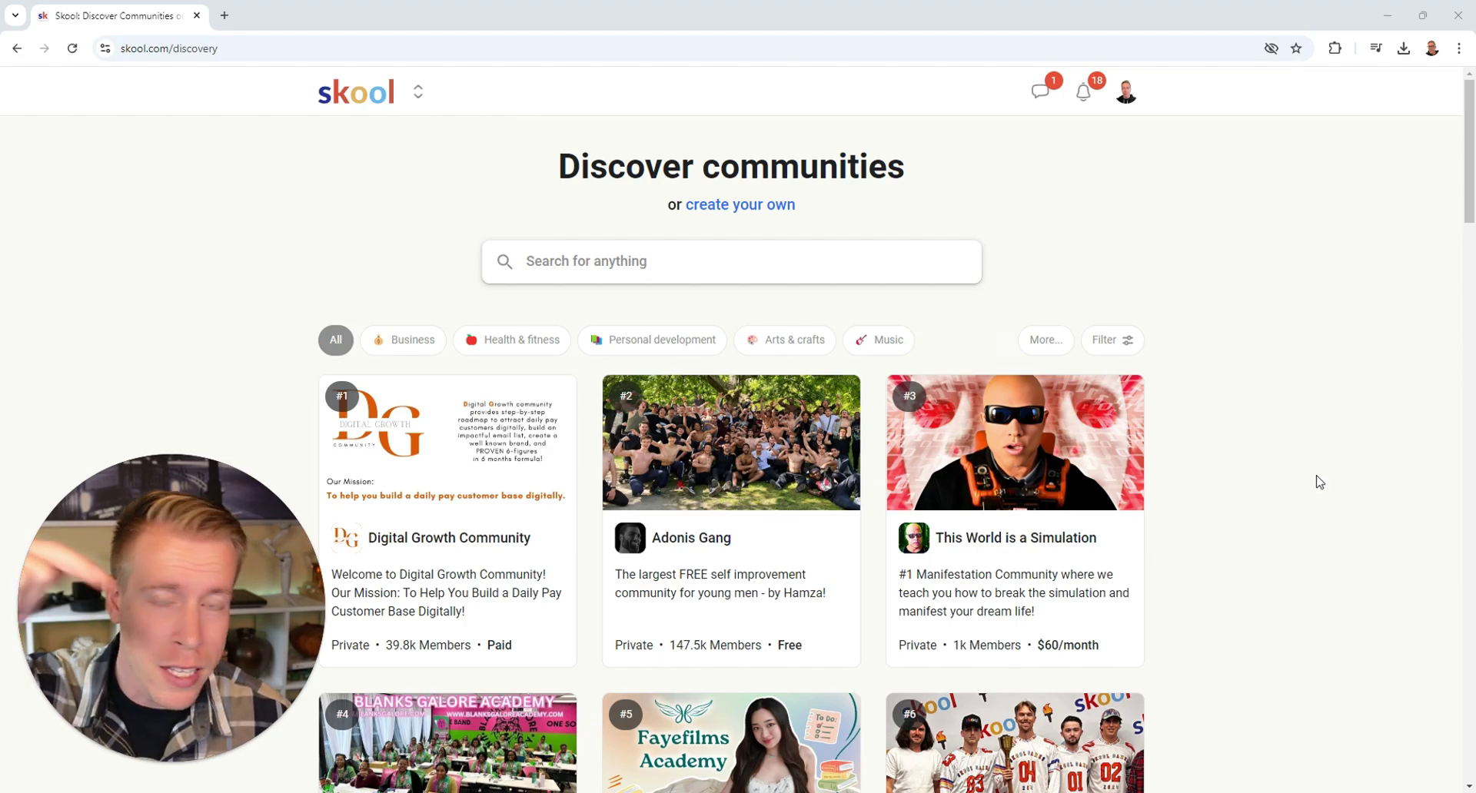
- From your profile page, open the YouTube Beginners community listed under Owned by
{"action": "scroll", "coordinate": [1322, 500], "scroll_direction": "down", "scroll_amount": 1}
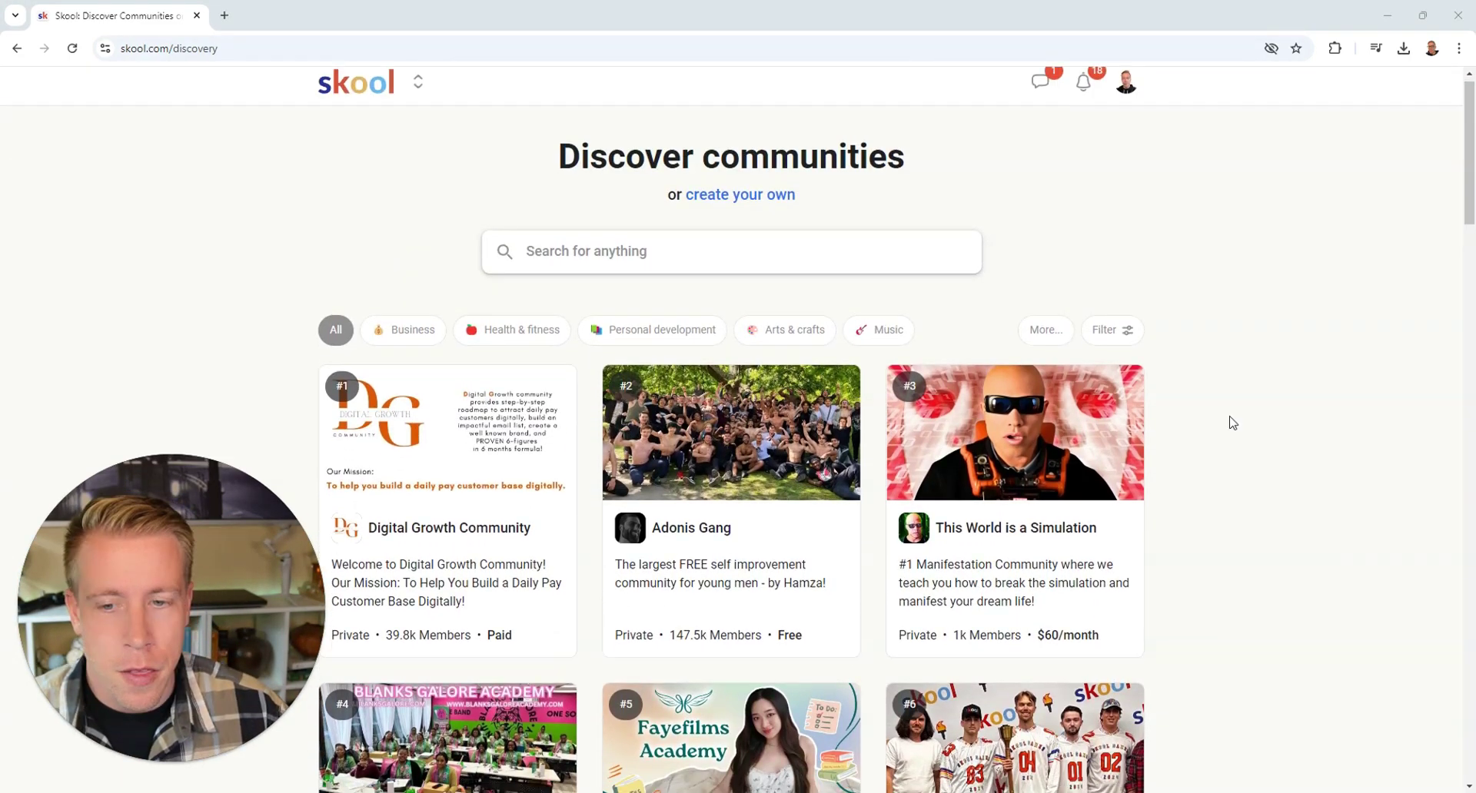
{"action": "scroll", "coordinate": [1232, 419], "scroll_direction": "down", "scroll_amount": 3}
{"action": "scroll", "coordinate": [1232, 418], "scroll_direction": "up", "scroll_amount": 4}
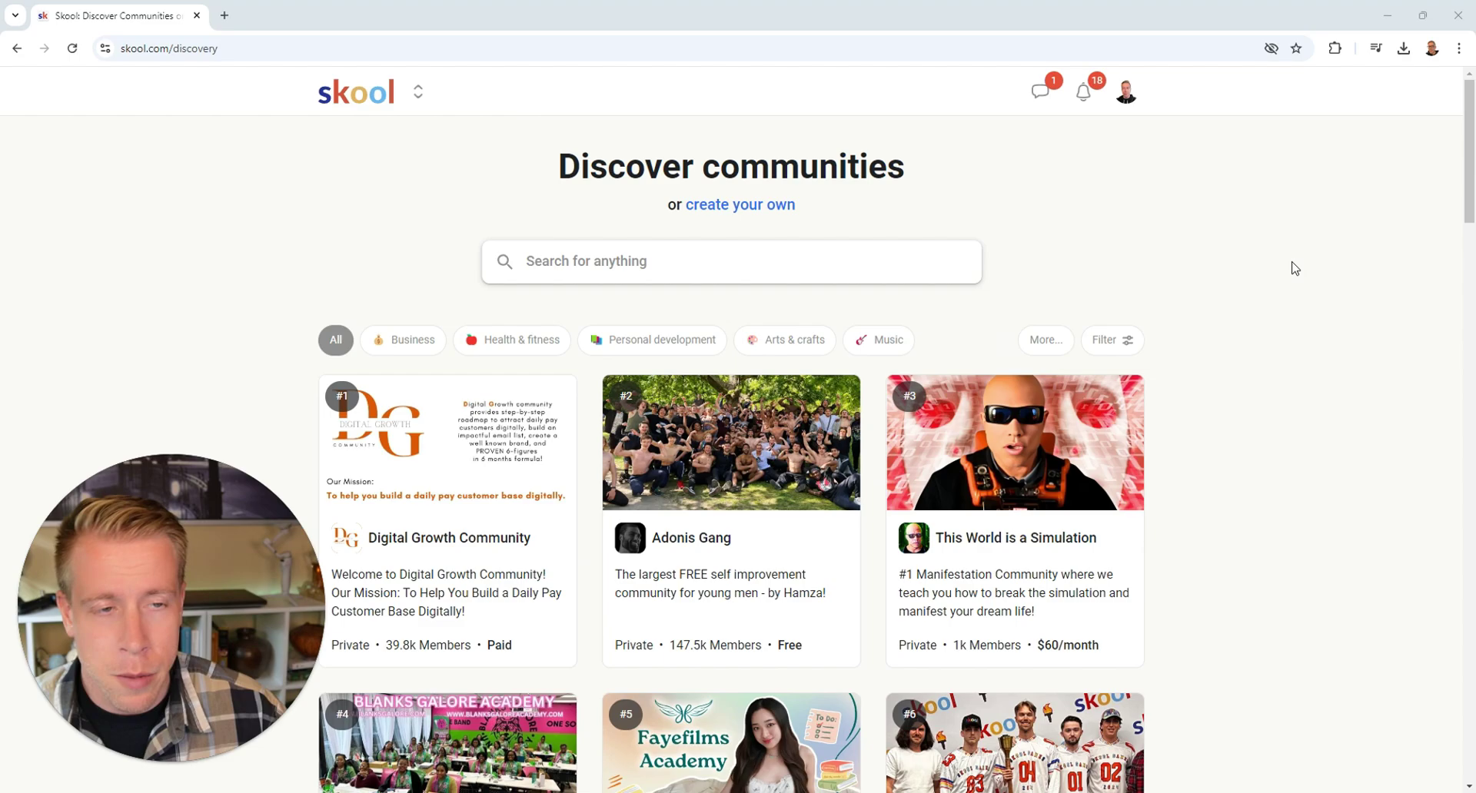
{"action": "left_click", "coordinate": [1128, 103]}
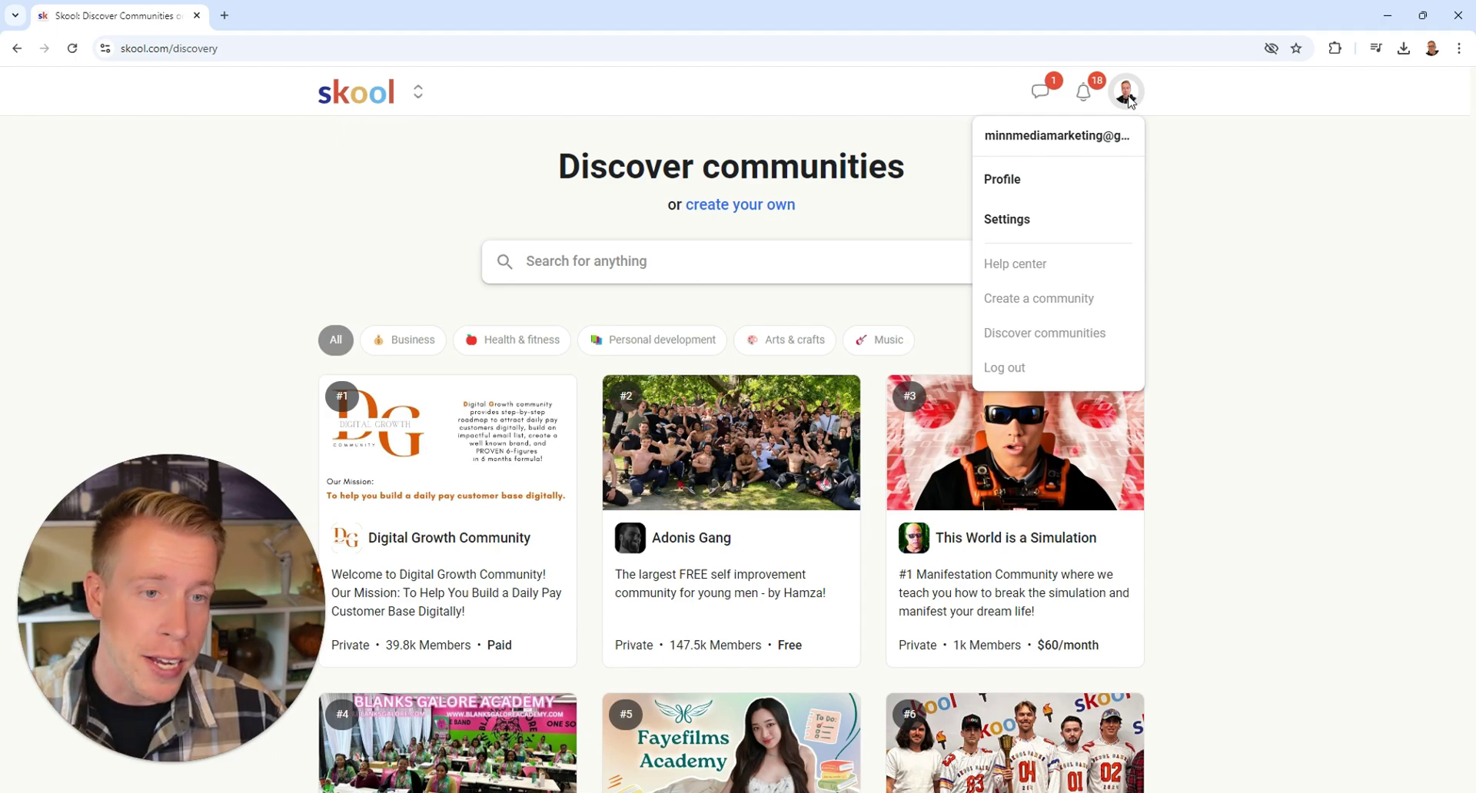
{"action": "left_click", "coordinate": [1060, 179]}
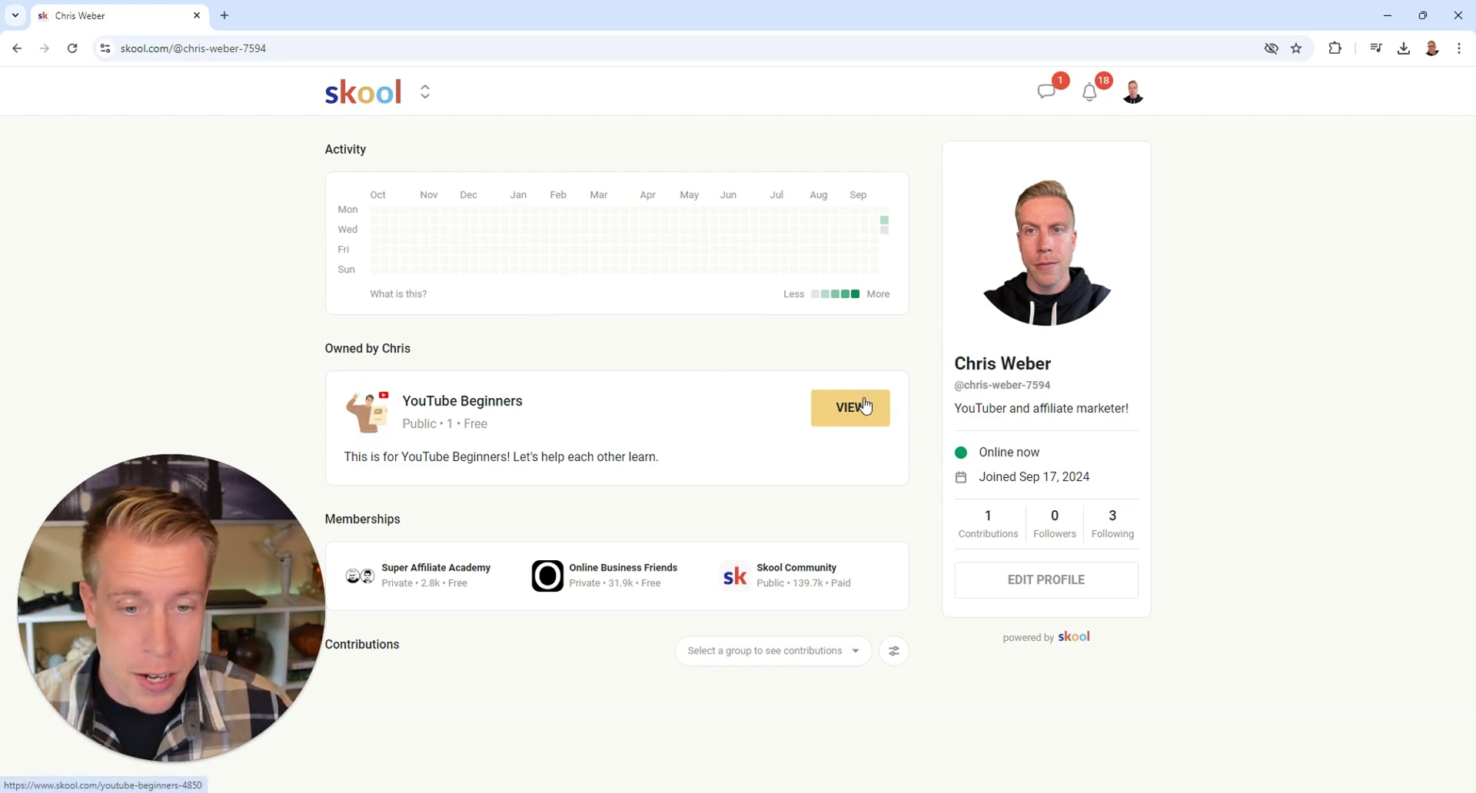
{"action": "left_click", "coordinate": [850, 407]}
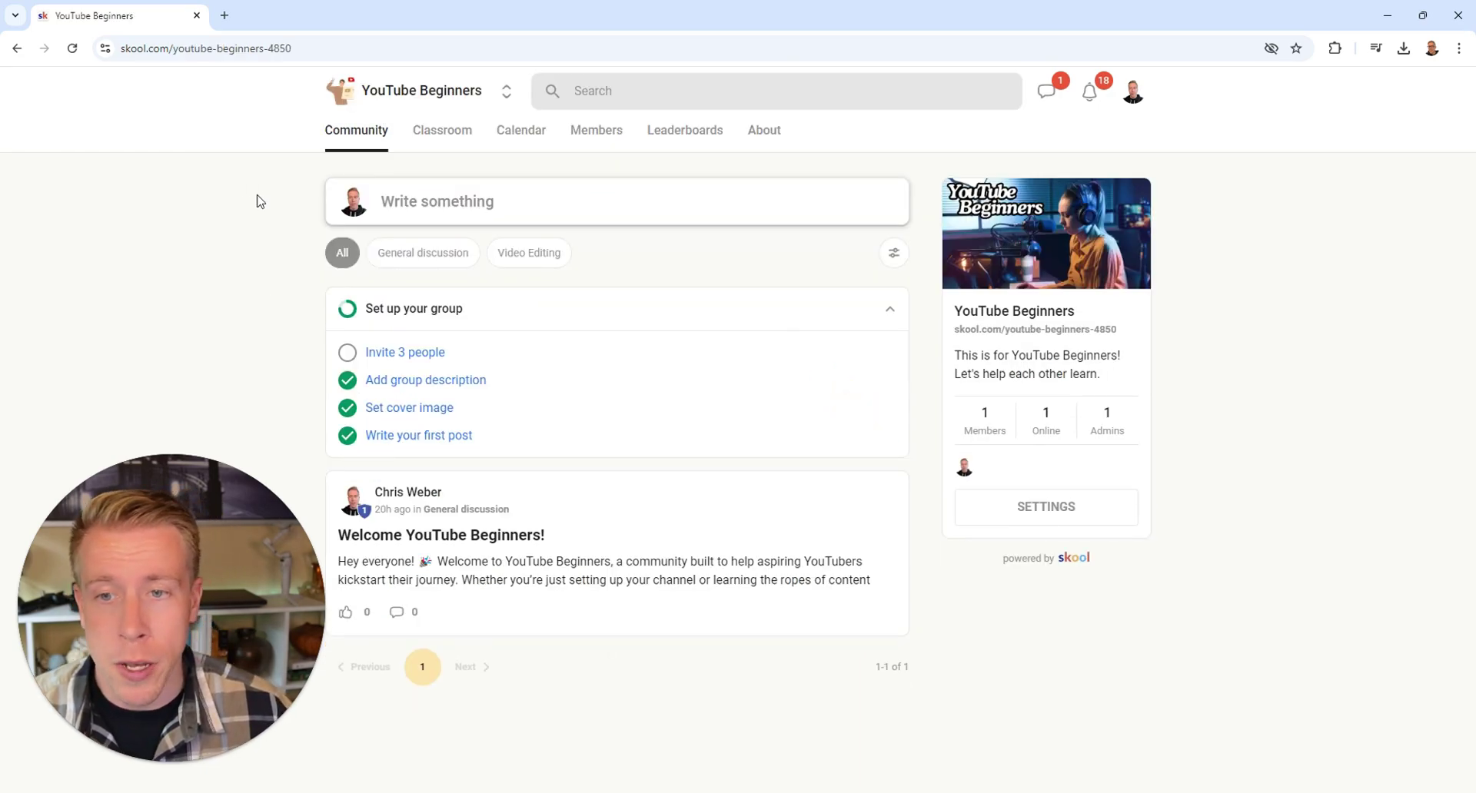
- Start a new course from the YouTube Beginners Classroom tab
{"action": "left_click", "coordinate": [446, 142]}
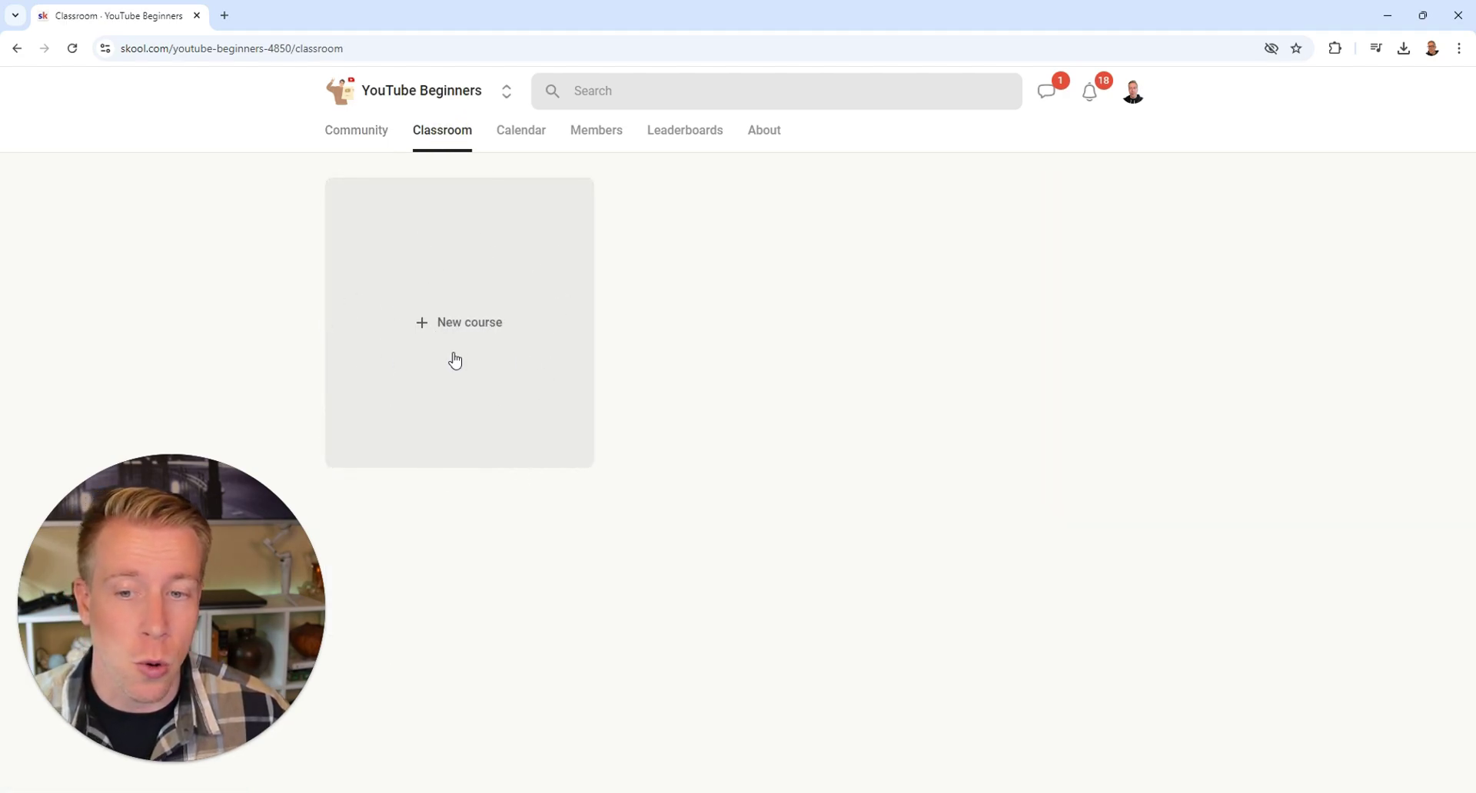
{"action": "left_click", "coordinate": [474, 337]}
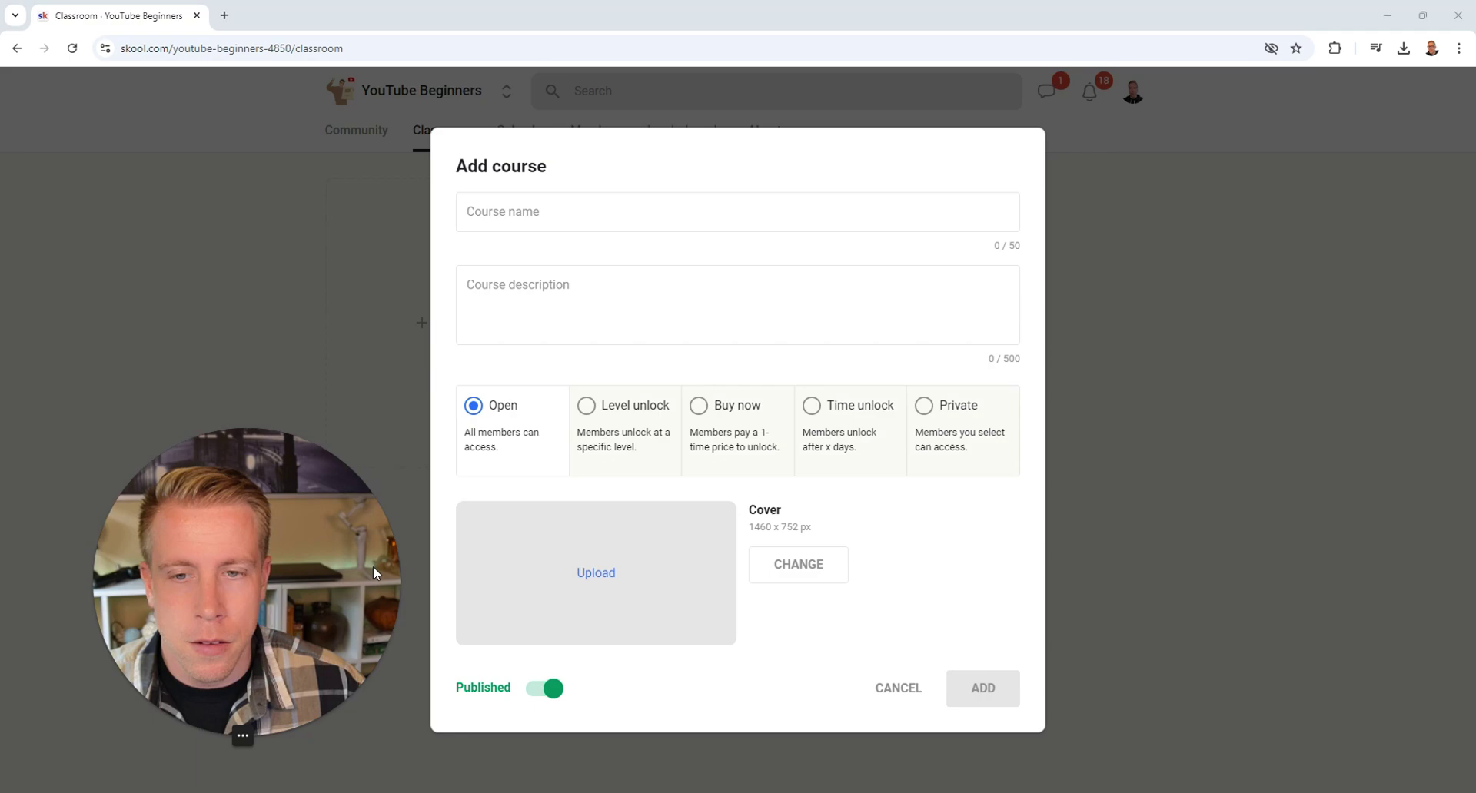
- Enter course name 'Skool Community for Fitness' and description 'Skool Community for Fitness - Custom Course'
{"action": "left_click", "coordinate": [571, 219]}
{"action": "type", "text": "S"}
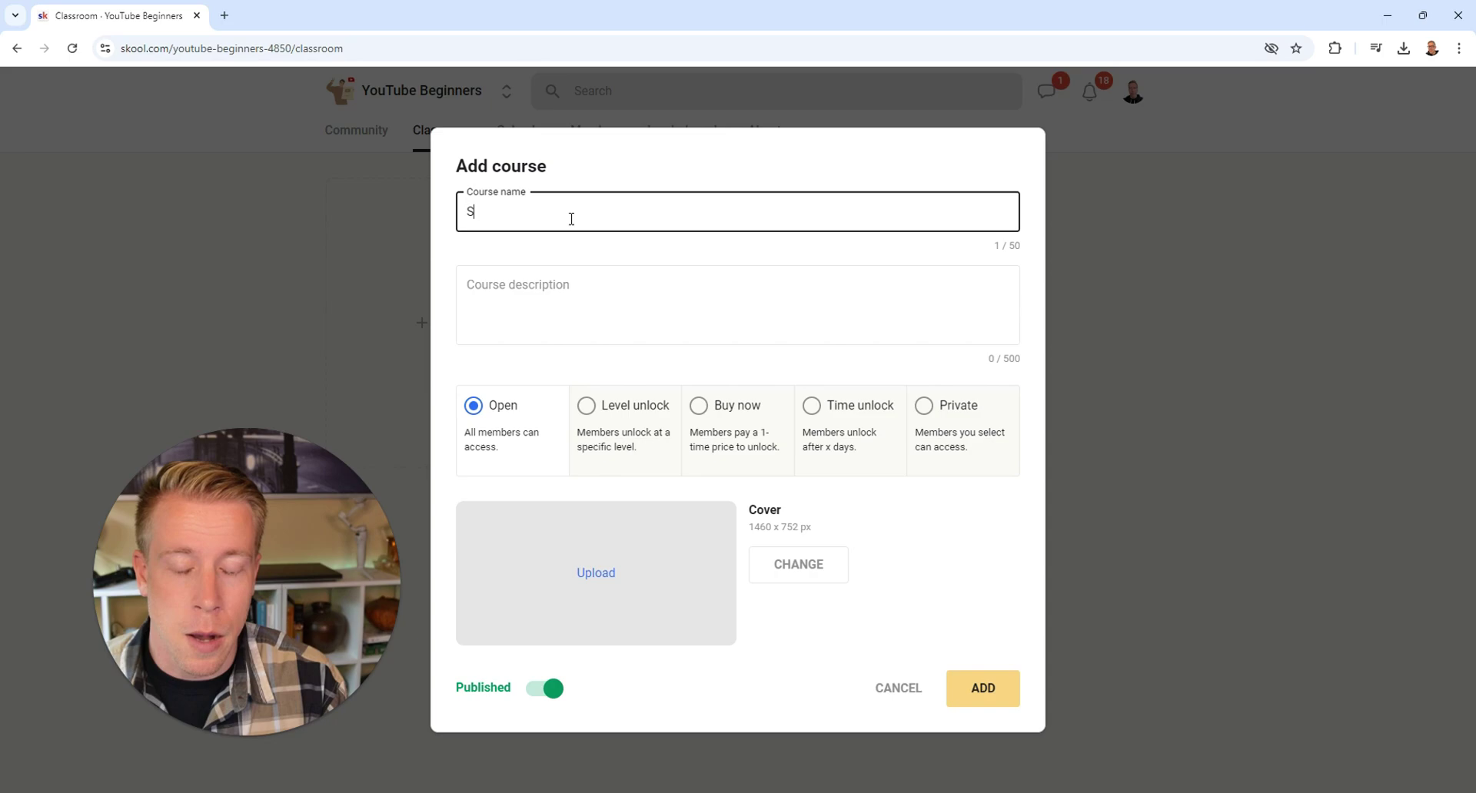
{"action": "type", "text": "kool Community for Fitness"}
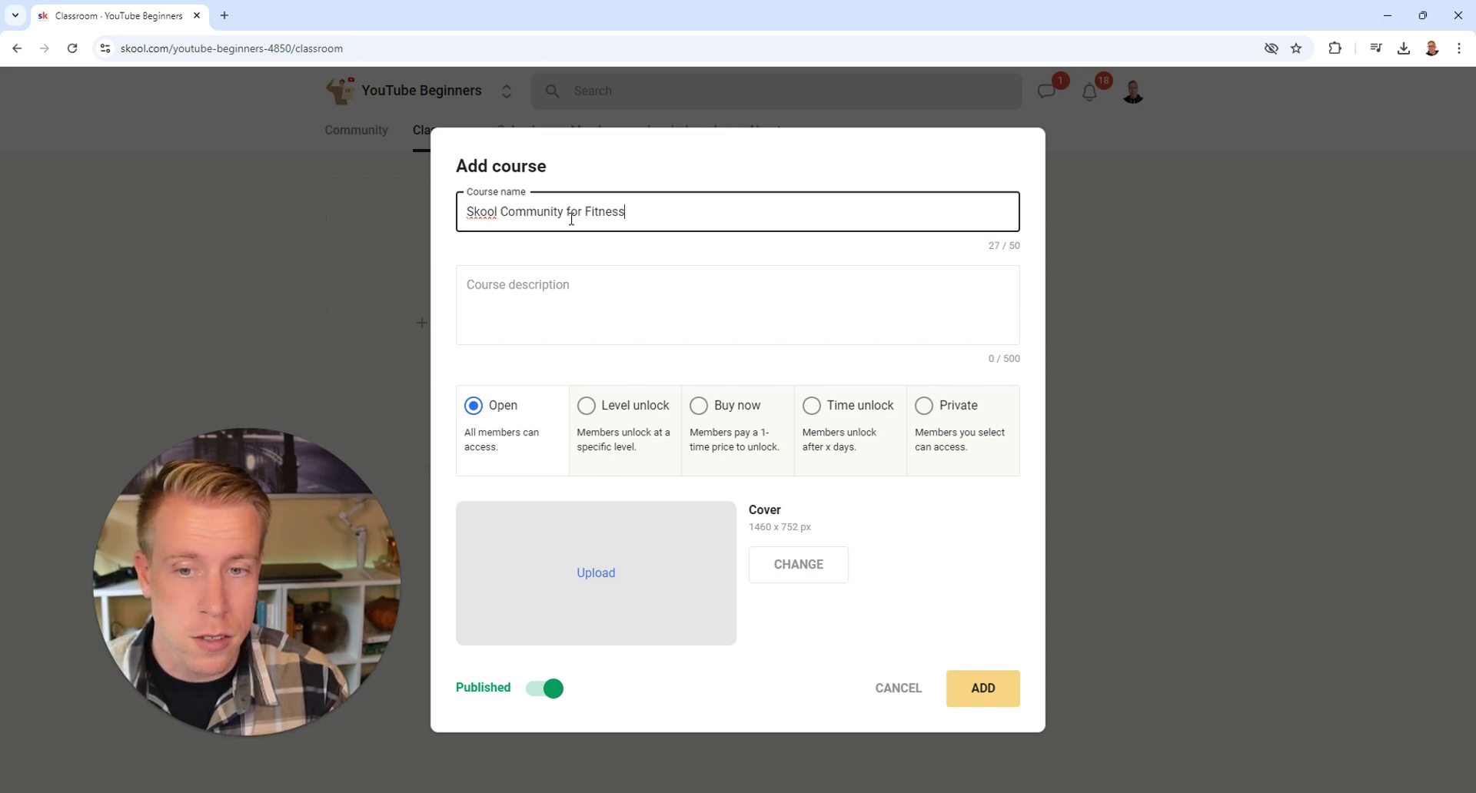
{"action": "left_click", "coordinate": [587, 306]}
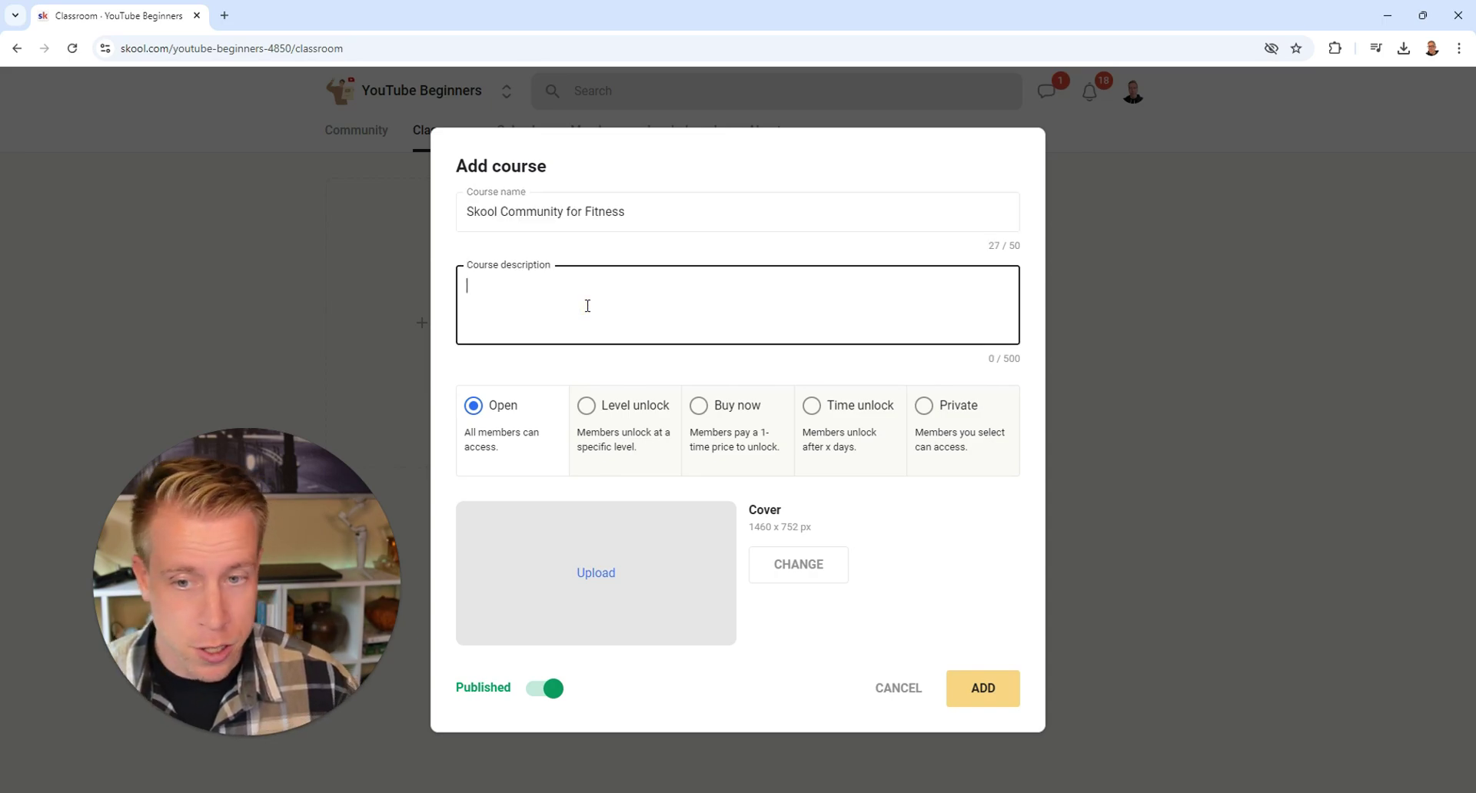
{"action": "type", "text": "Skool Community for Fitness"}
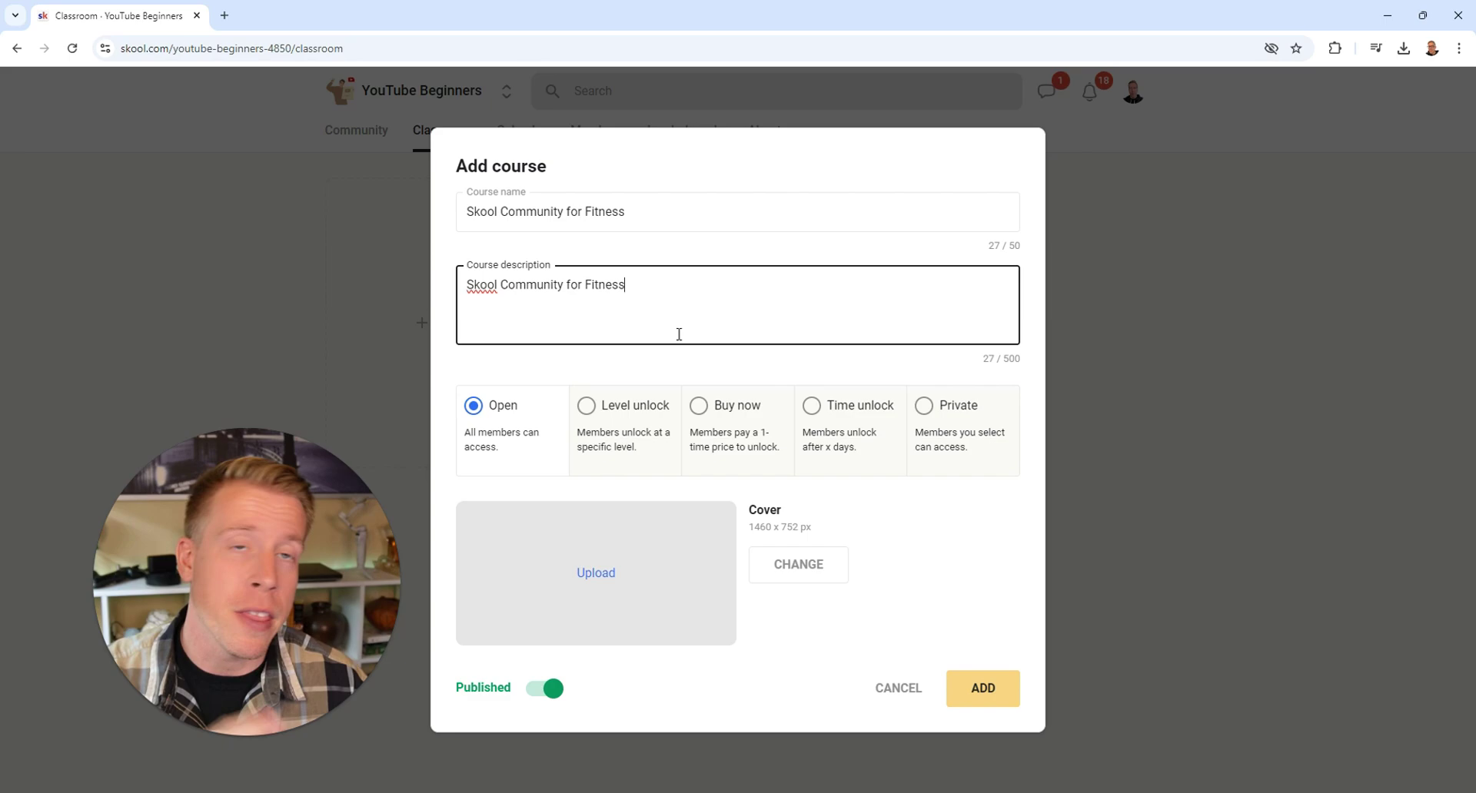
{"action": "type", "text": "- Custom Course"}
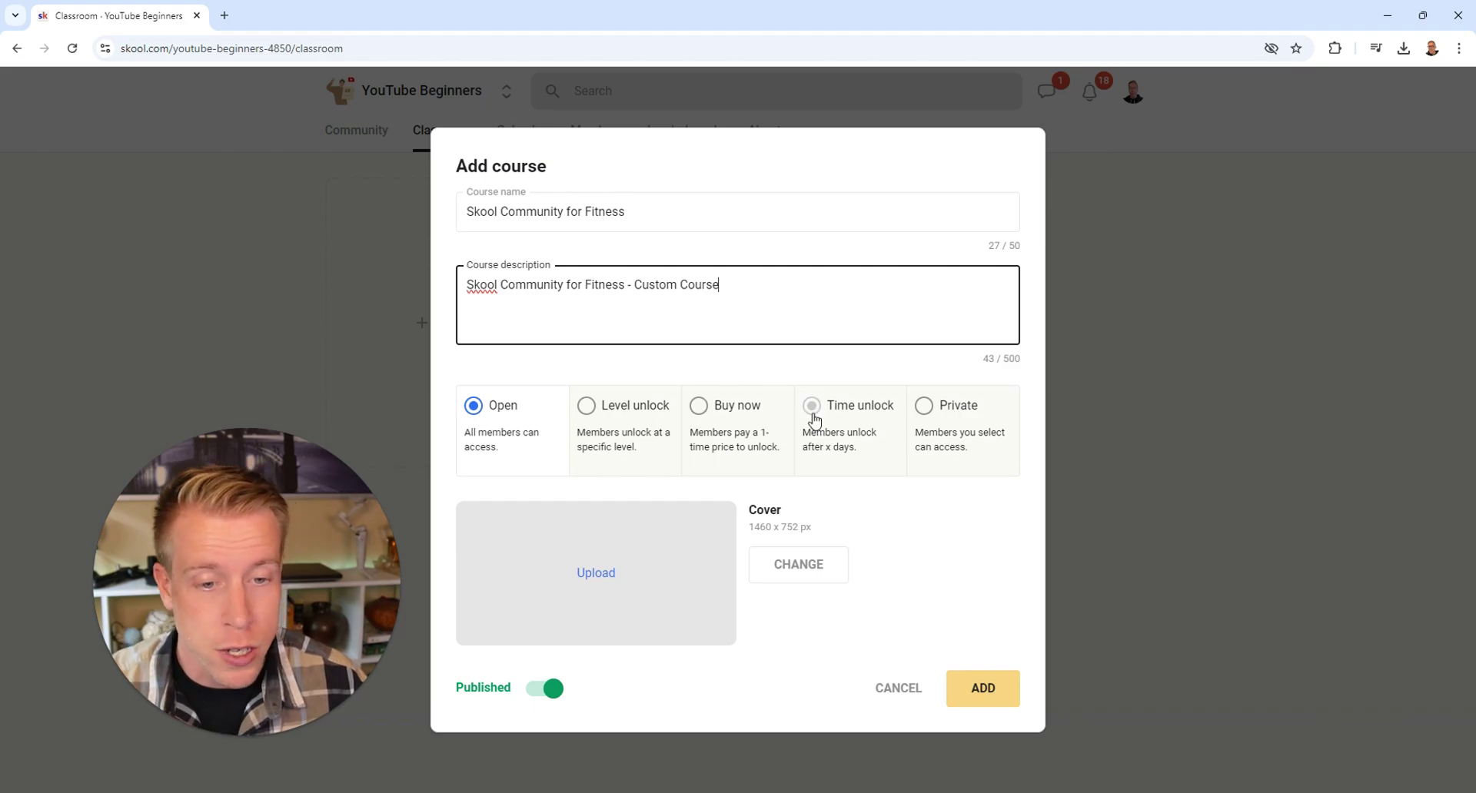
- Set course access to Level unlock, starting at level 3
{"action": "left_click", "coordinate": [590, 414]}
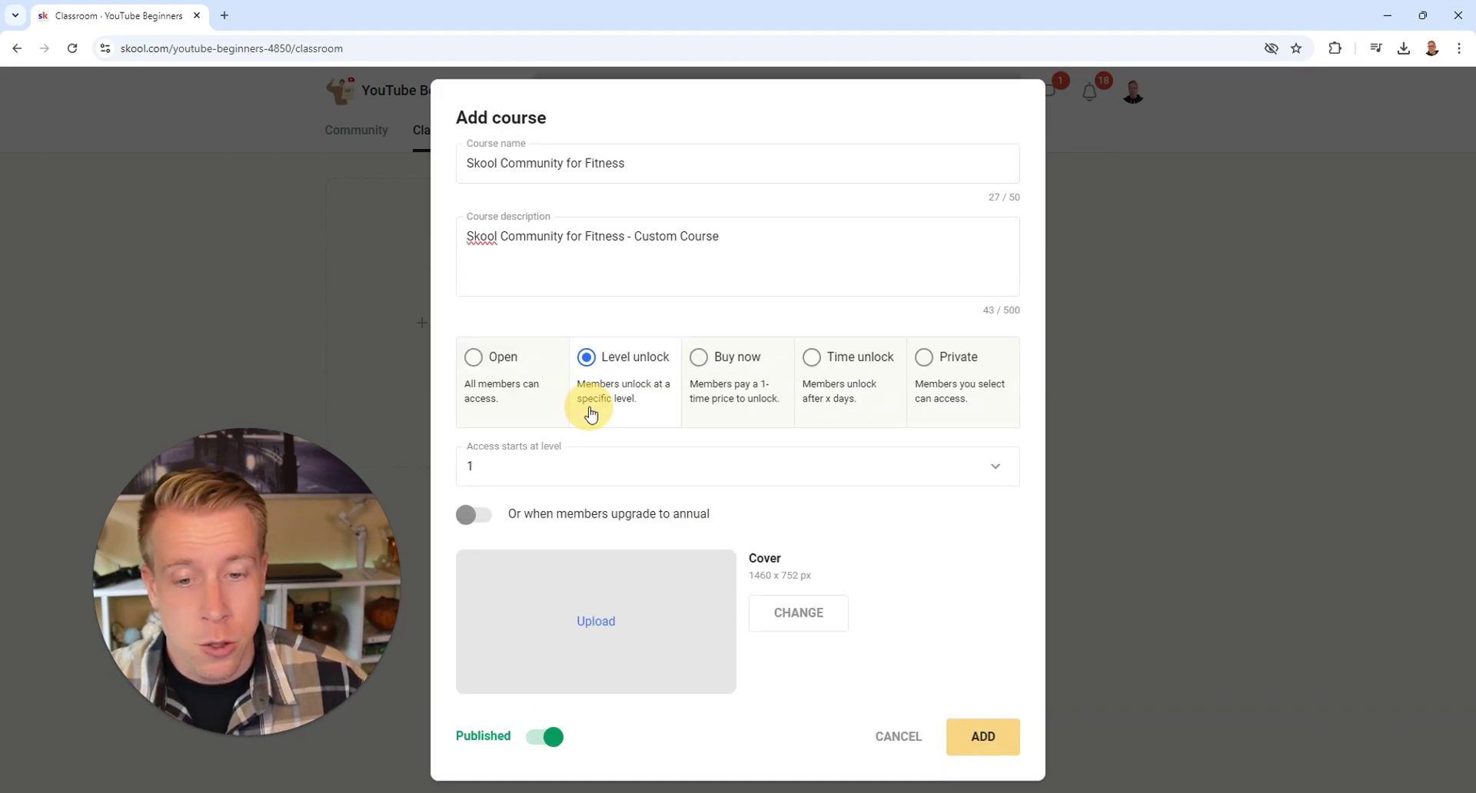
{"action": "left_click", "coordinate": [994, 471]}
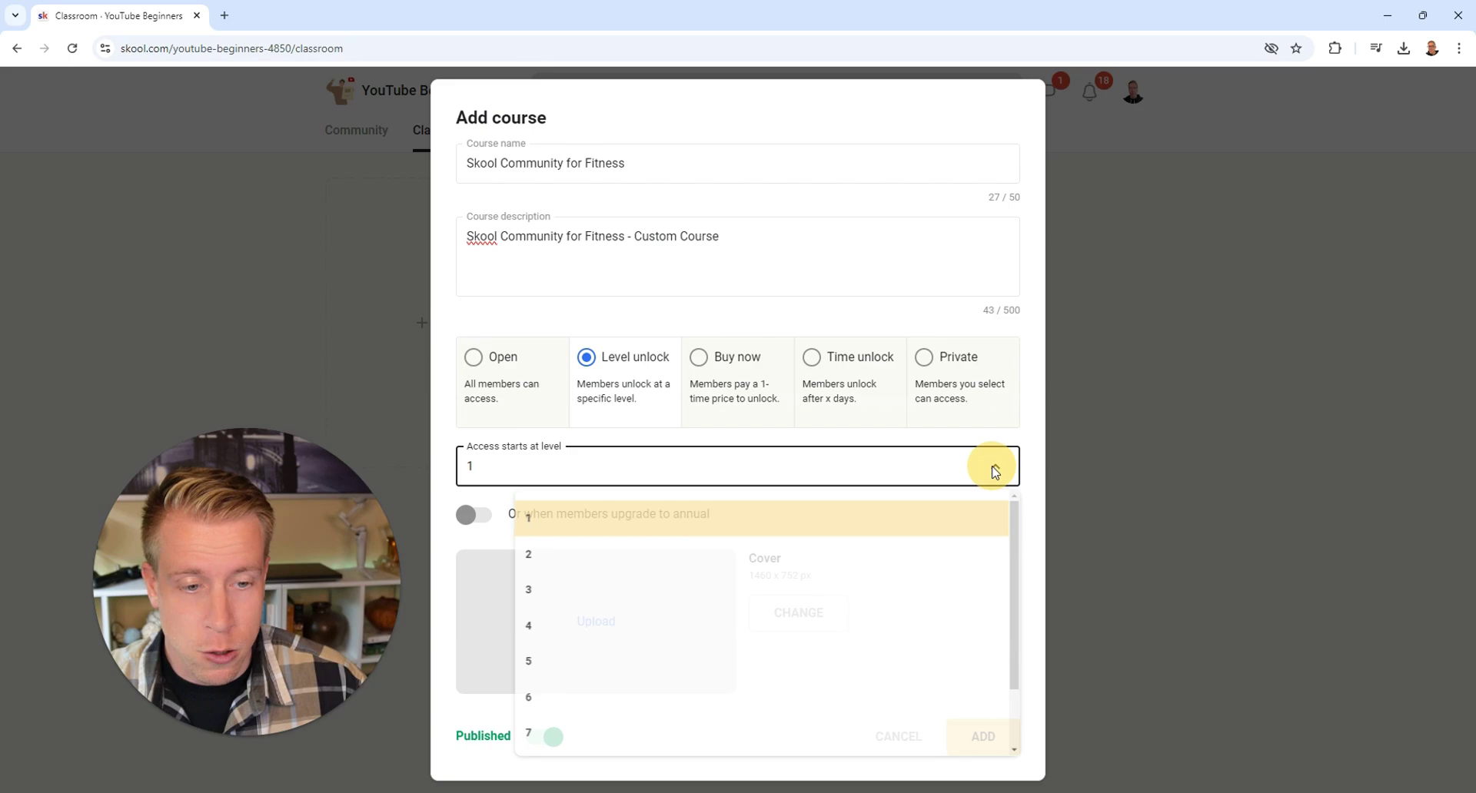
{"action": "left_click", "coordinate": [496, 603]}
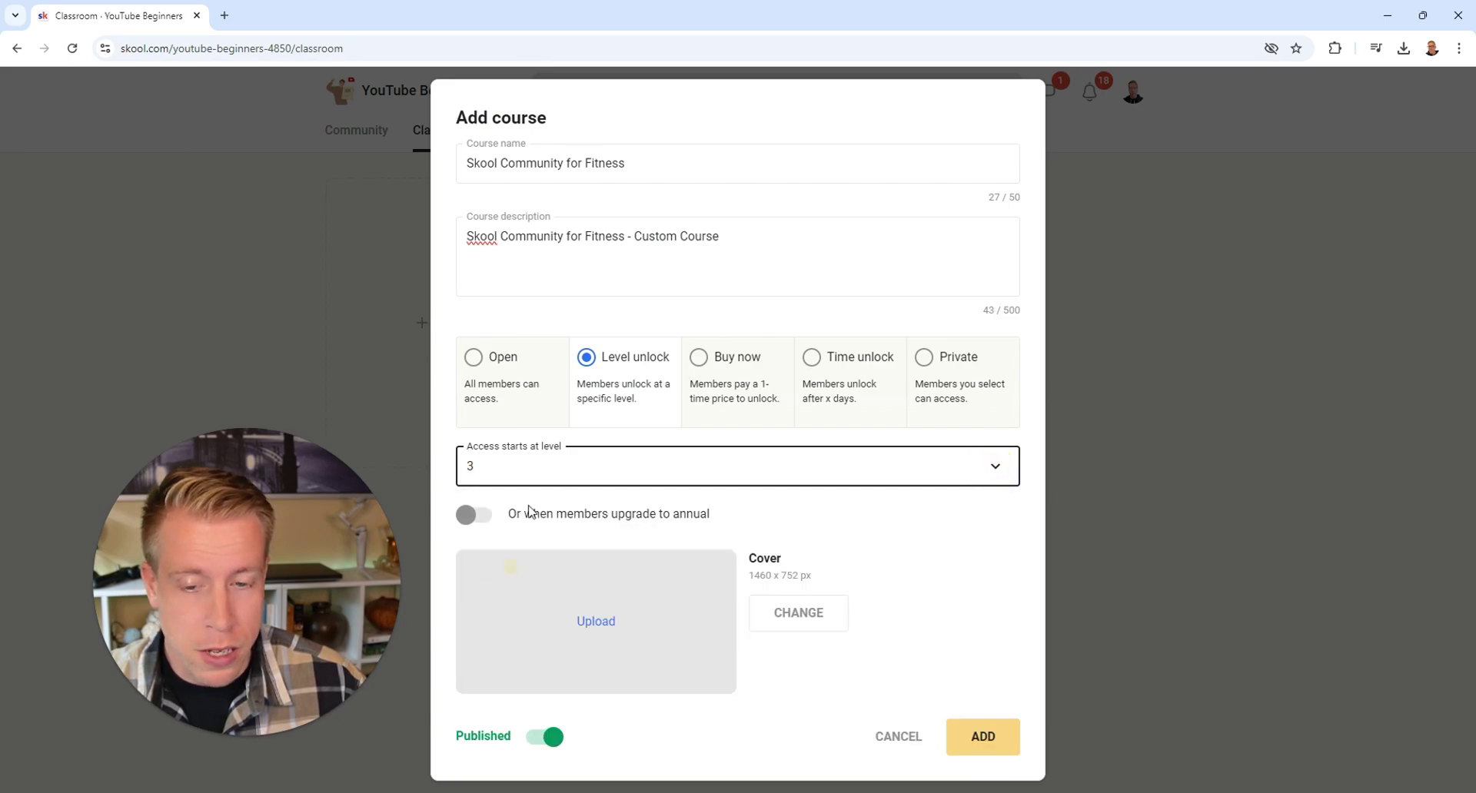
- Upload and crop a cover image, then add the course
{"action": "left_click", "coordinate": [603, 624]}
{"action": "double_click", "coordinate": [197, 146]}
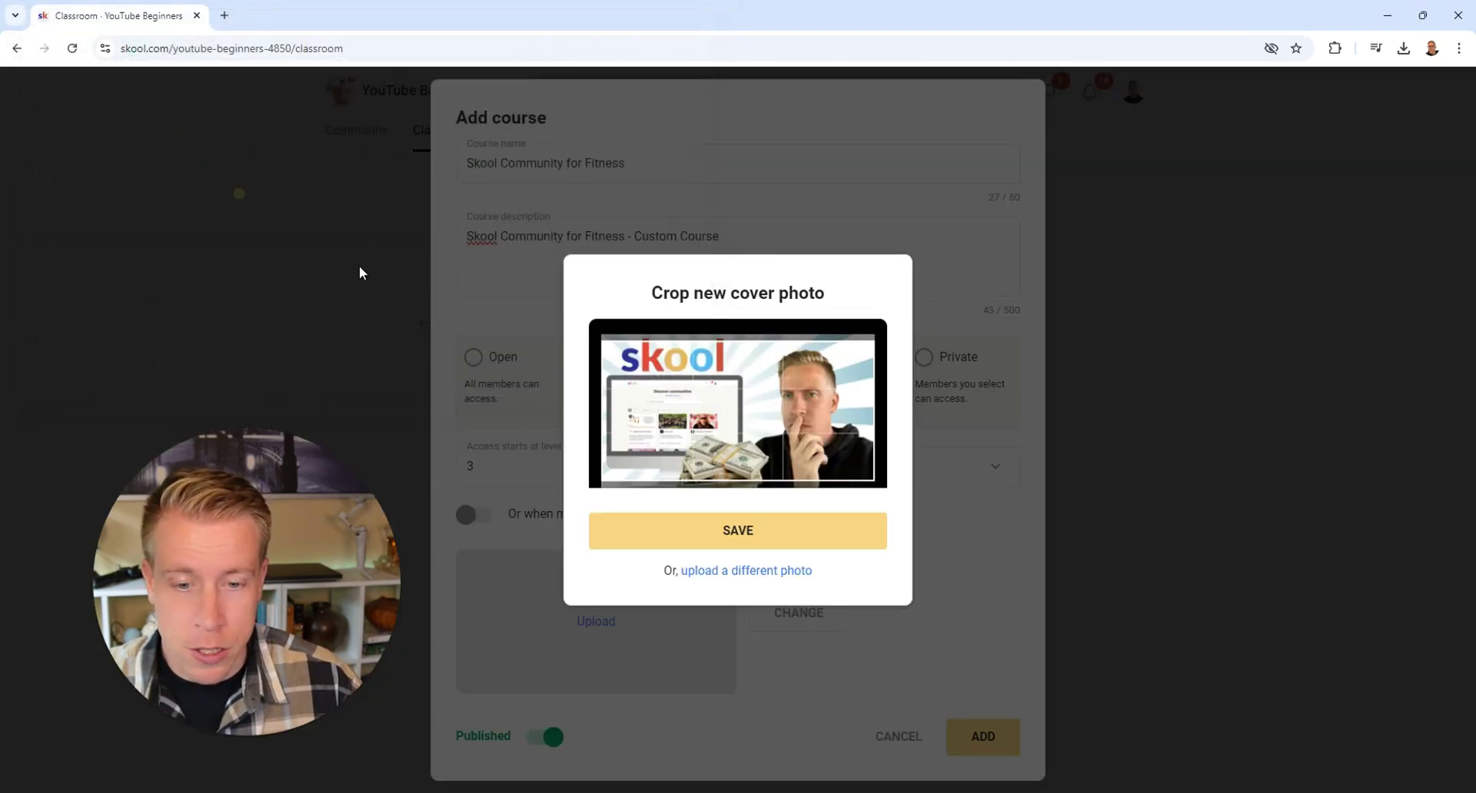
{"action": "left_click", "coordinate": [746, 545]}
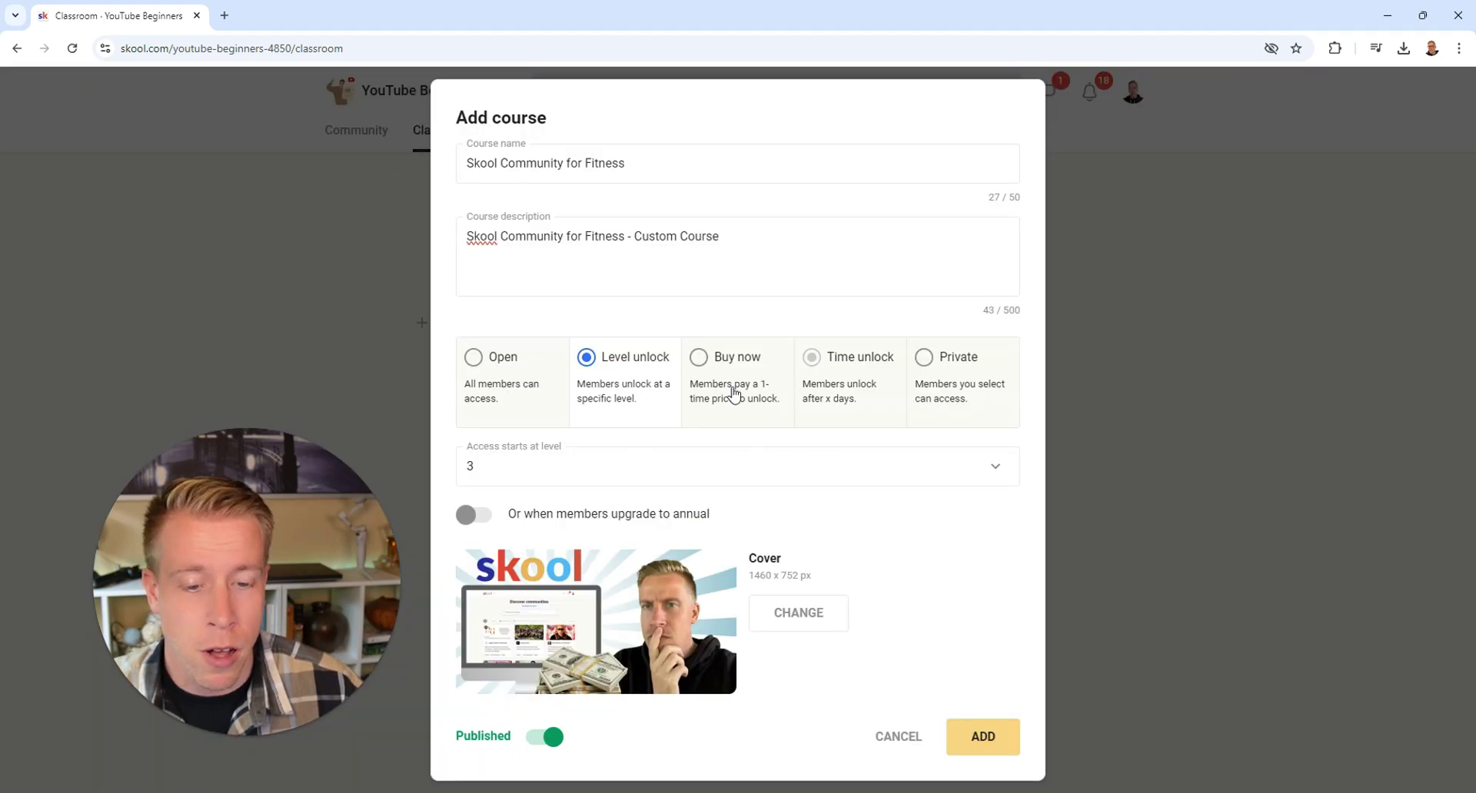
{"action": "left_click", "coordinate": [981, 744]}
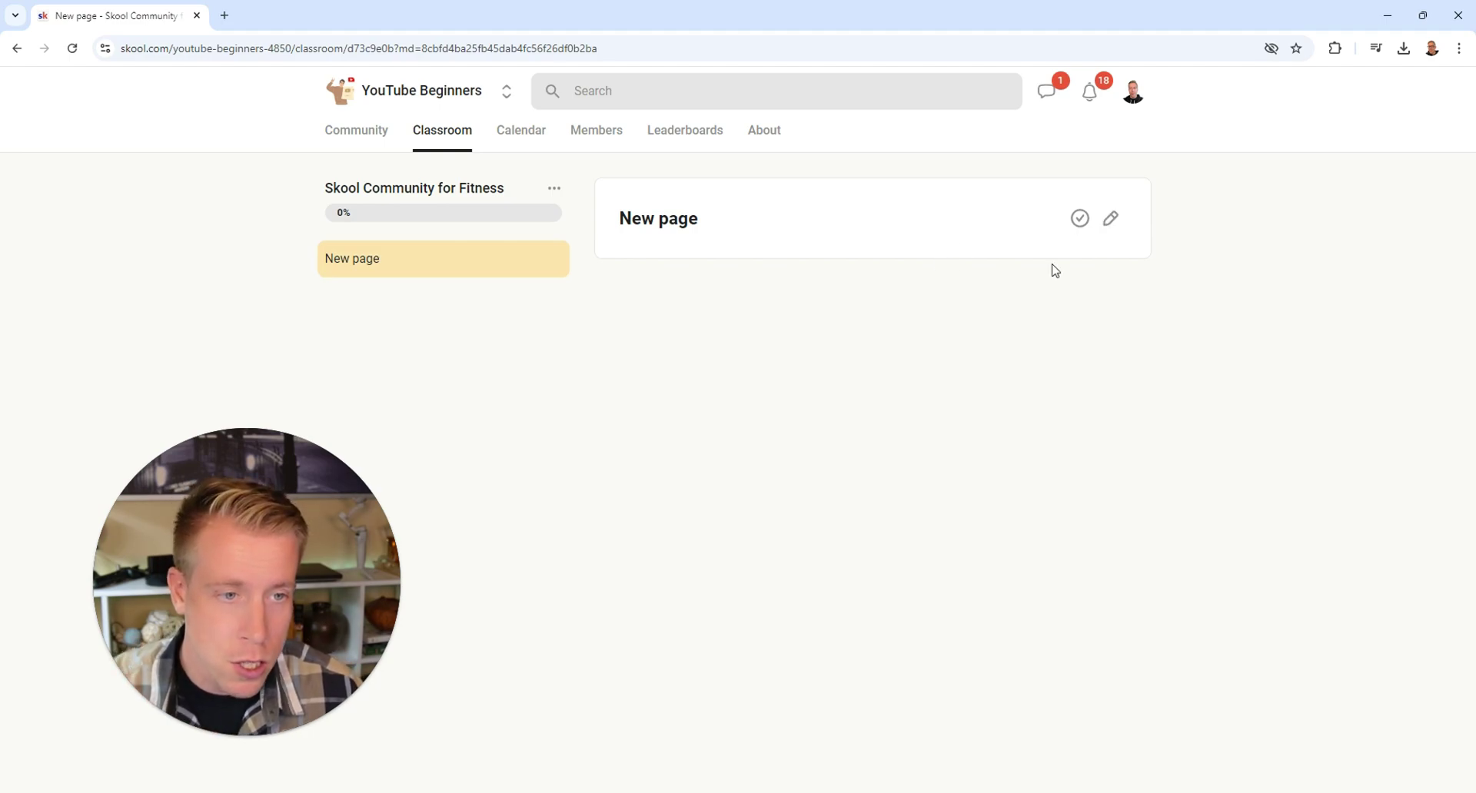
- Replace the 'New page' lesson title with 'Welcome to the Course' and start a new line
{"action": "left_click", "coordinate": [1121, 219]}
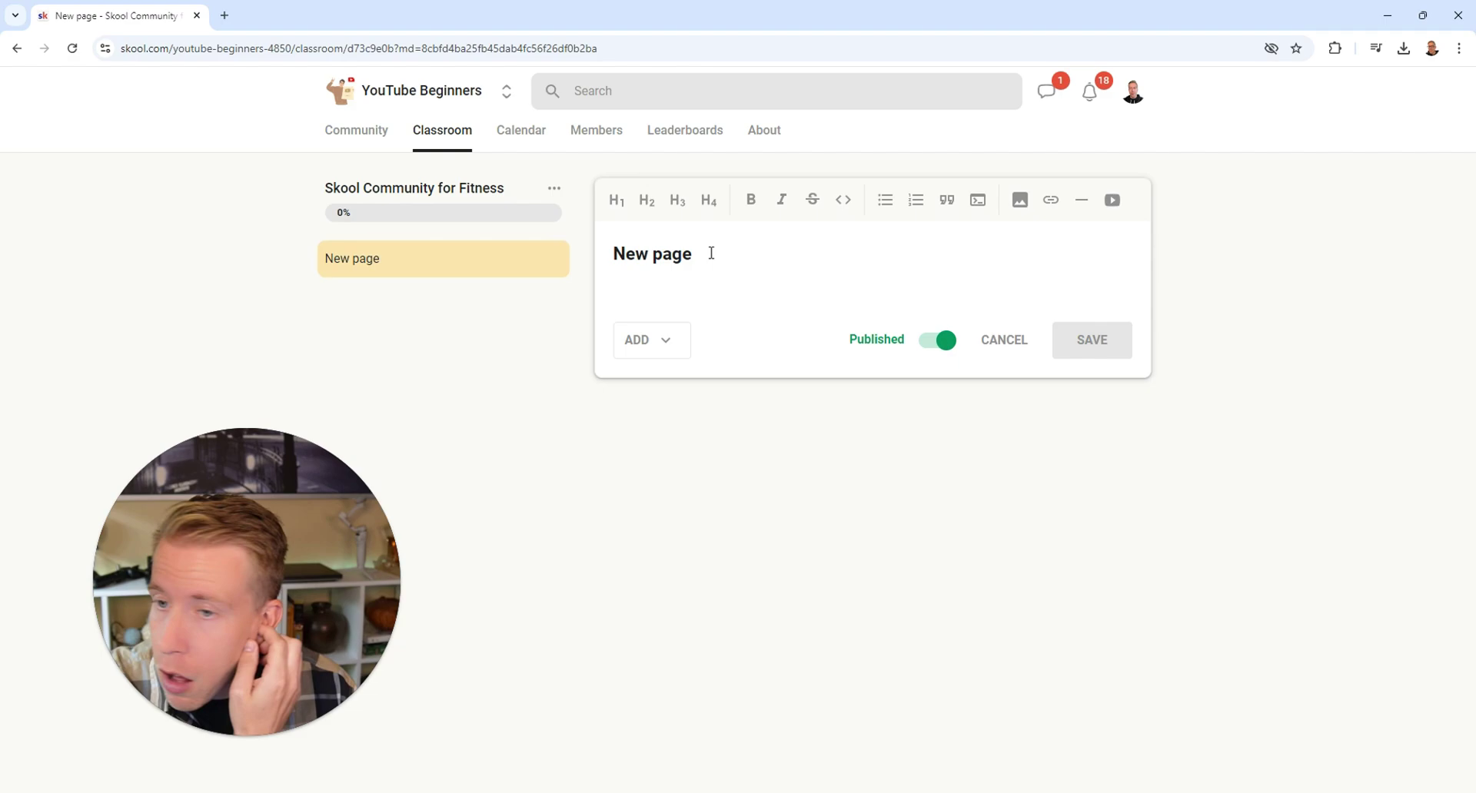
{"action": "left_click_drag", "start_coordinate": [696, 254], "coordinate": [616, 254]}
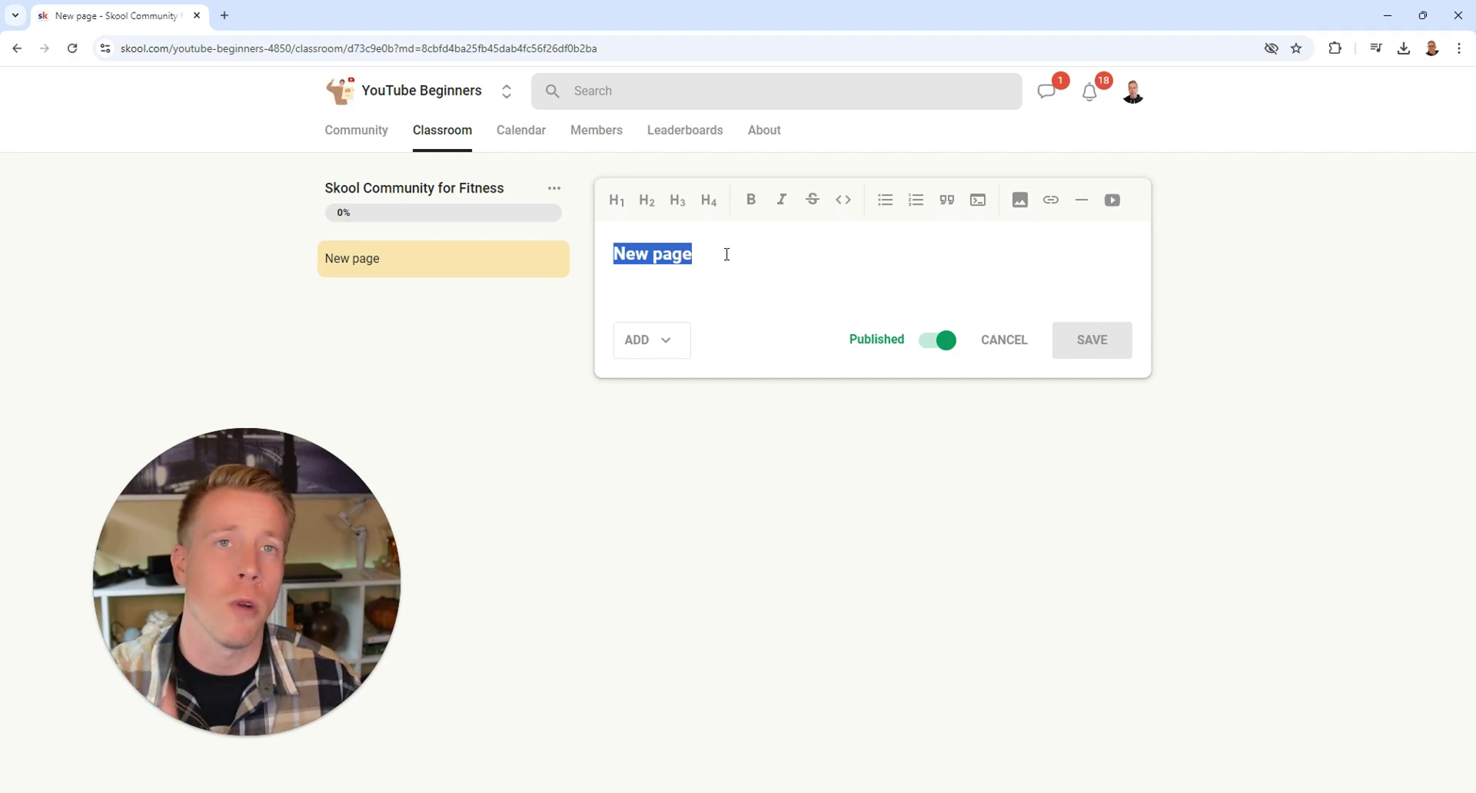
{"action": "type", "text": "Welcome to the Course"}
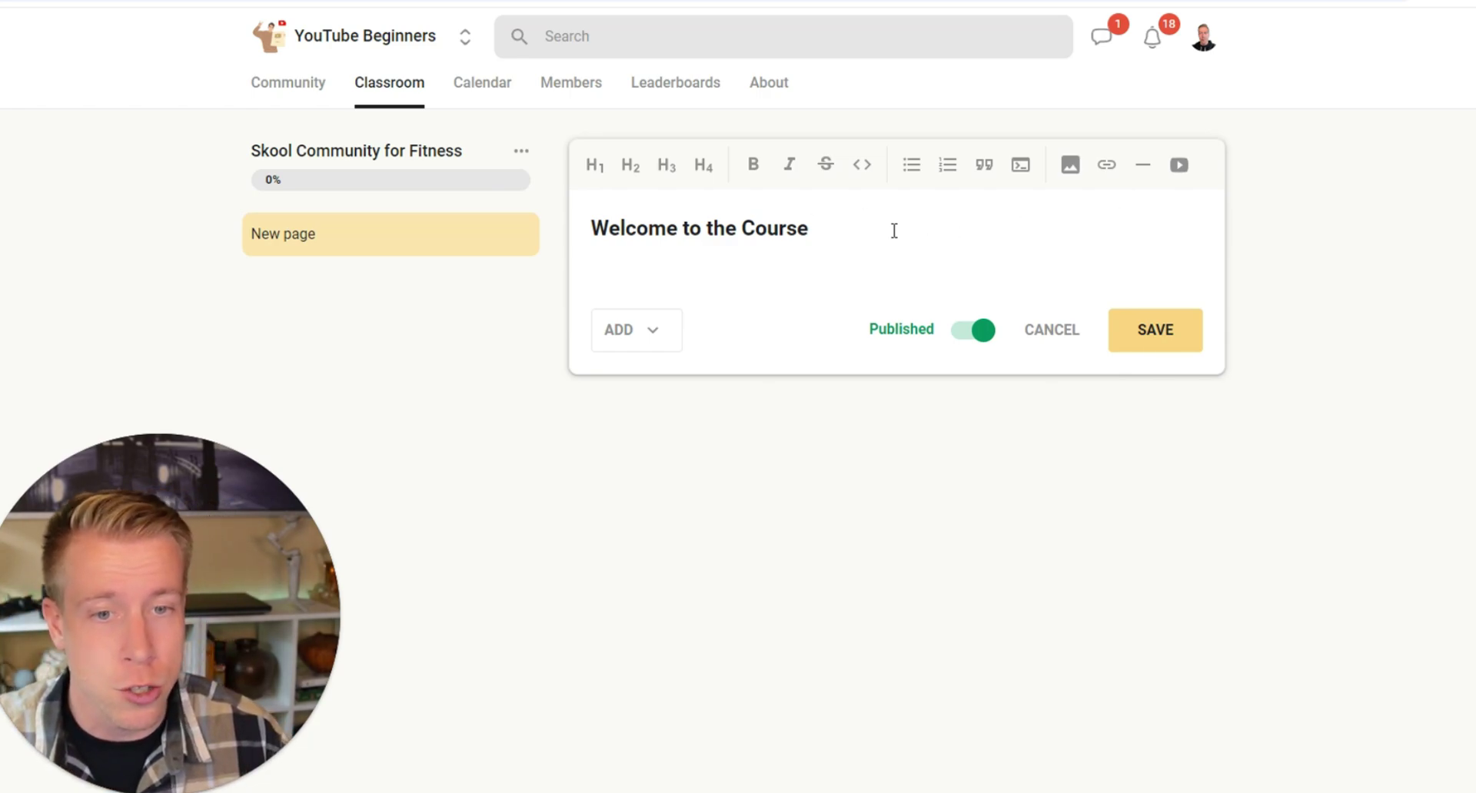
{"action": "key", "text": "Return"}
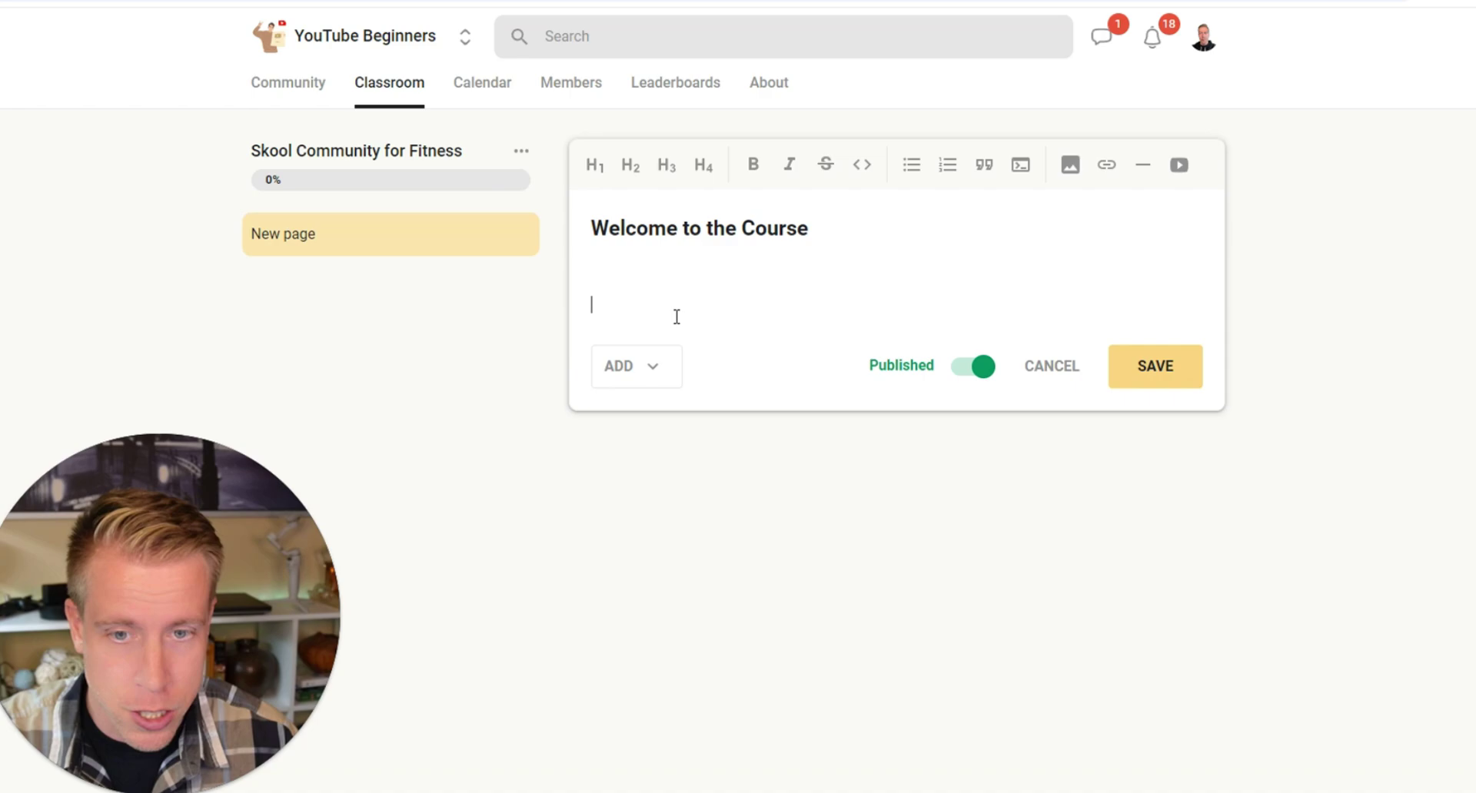
{"action": "left_click", "coordinate": [660, 367]}
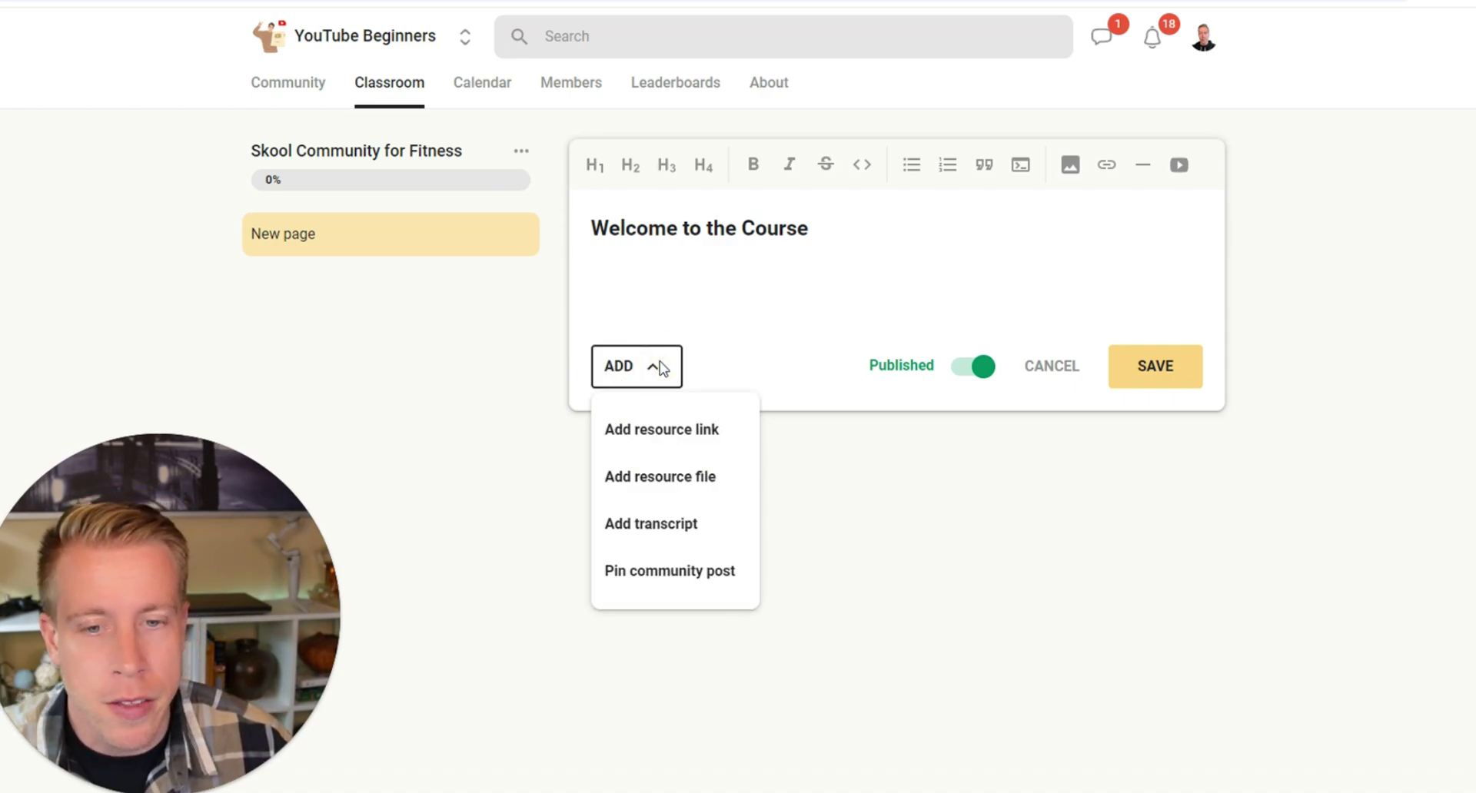
{"action": "left_click", "coordinate": [707, 433]}
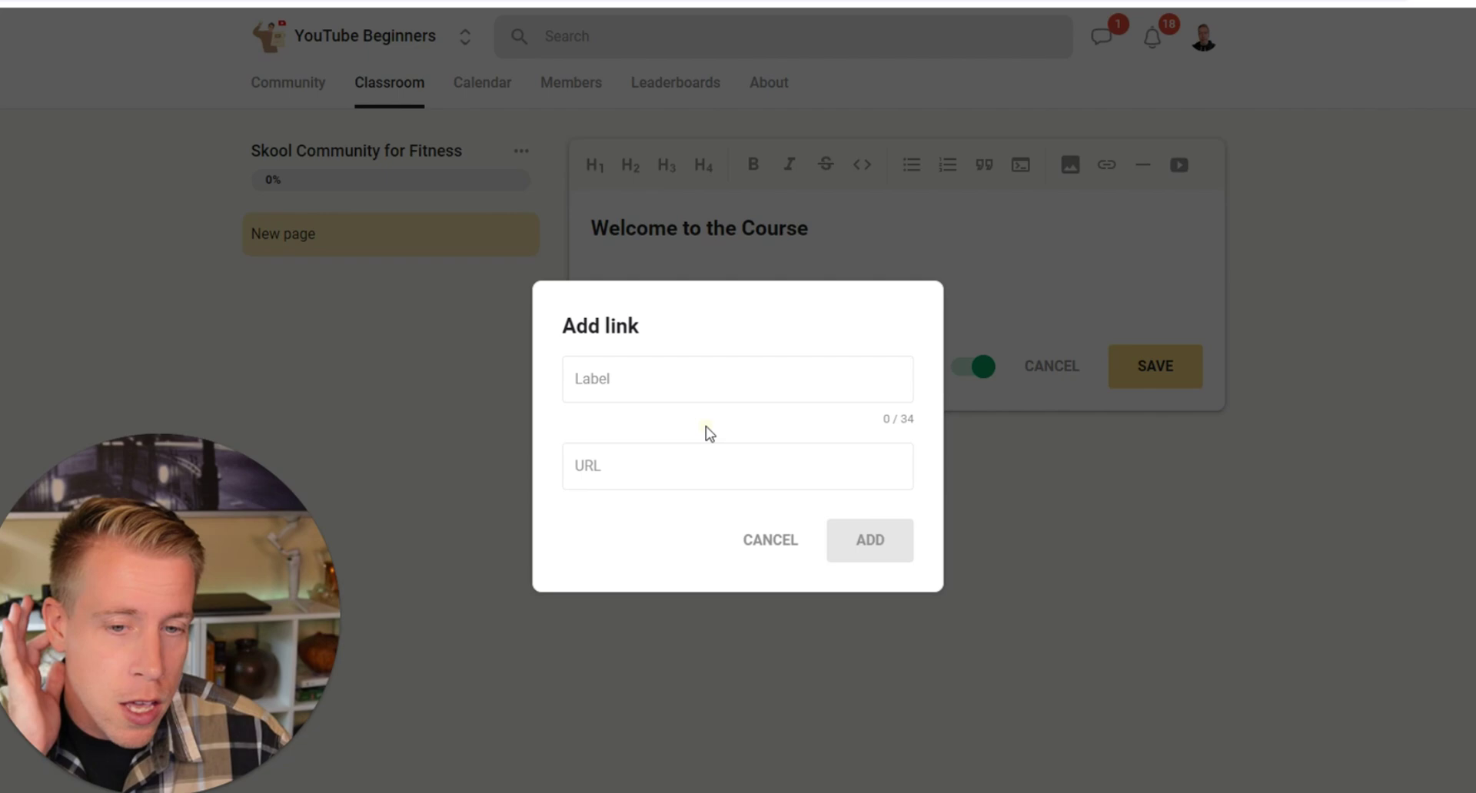
{"action": "left_click", "coordinate": [785, 548]}
{"action": "left_click", "coordinate": [657, 367]}
{"action": "left_click", "coordinate": [674, 484]}
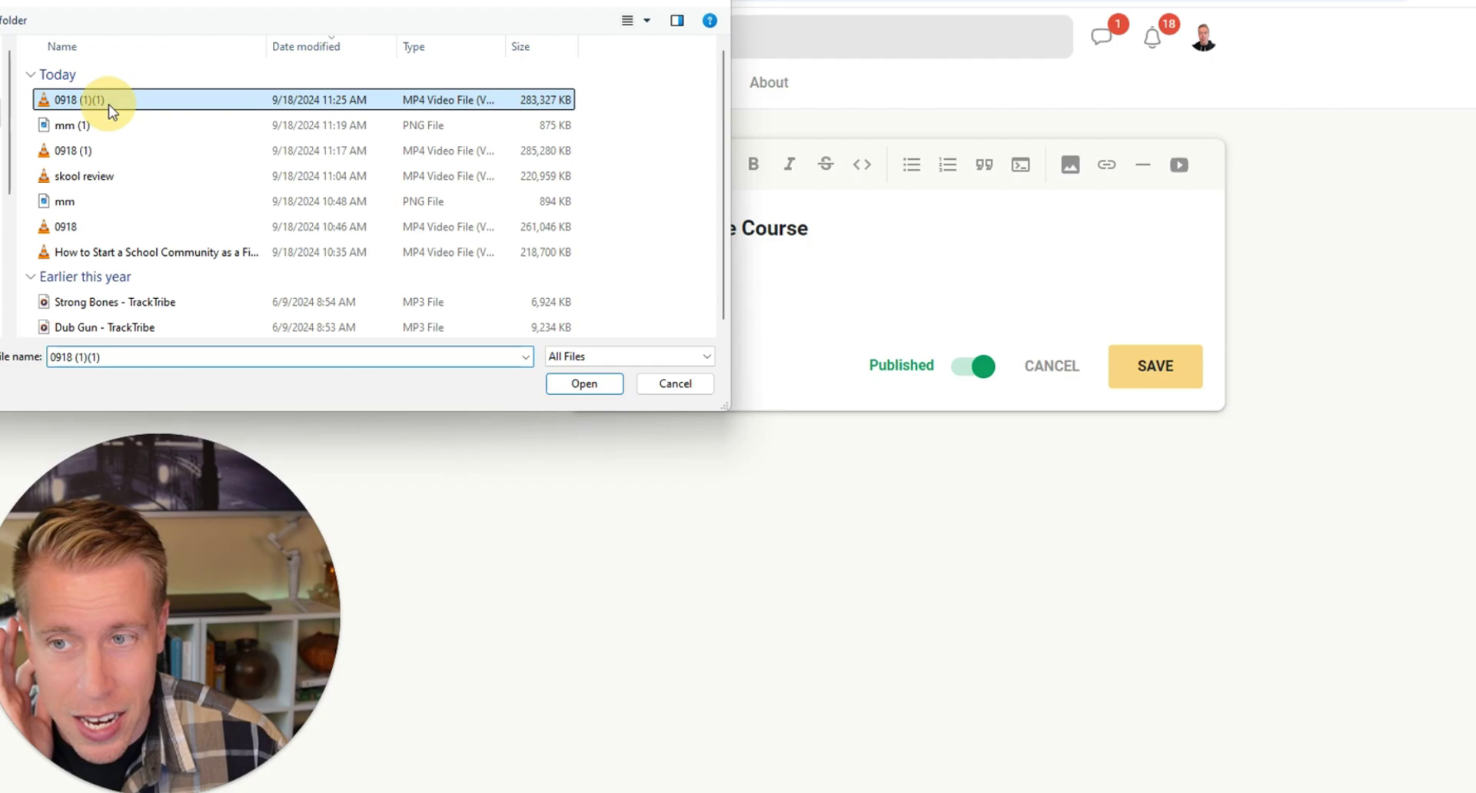
{"action": "double_click", "coordinate": [108, 100]}
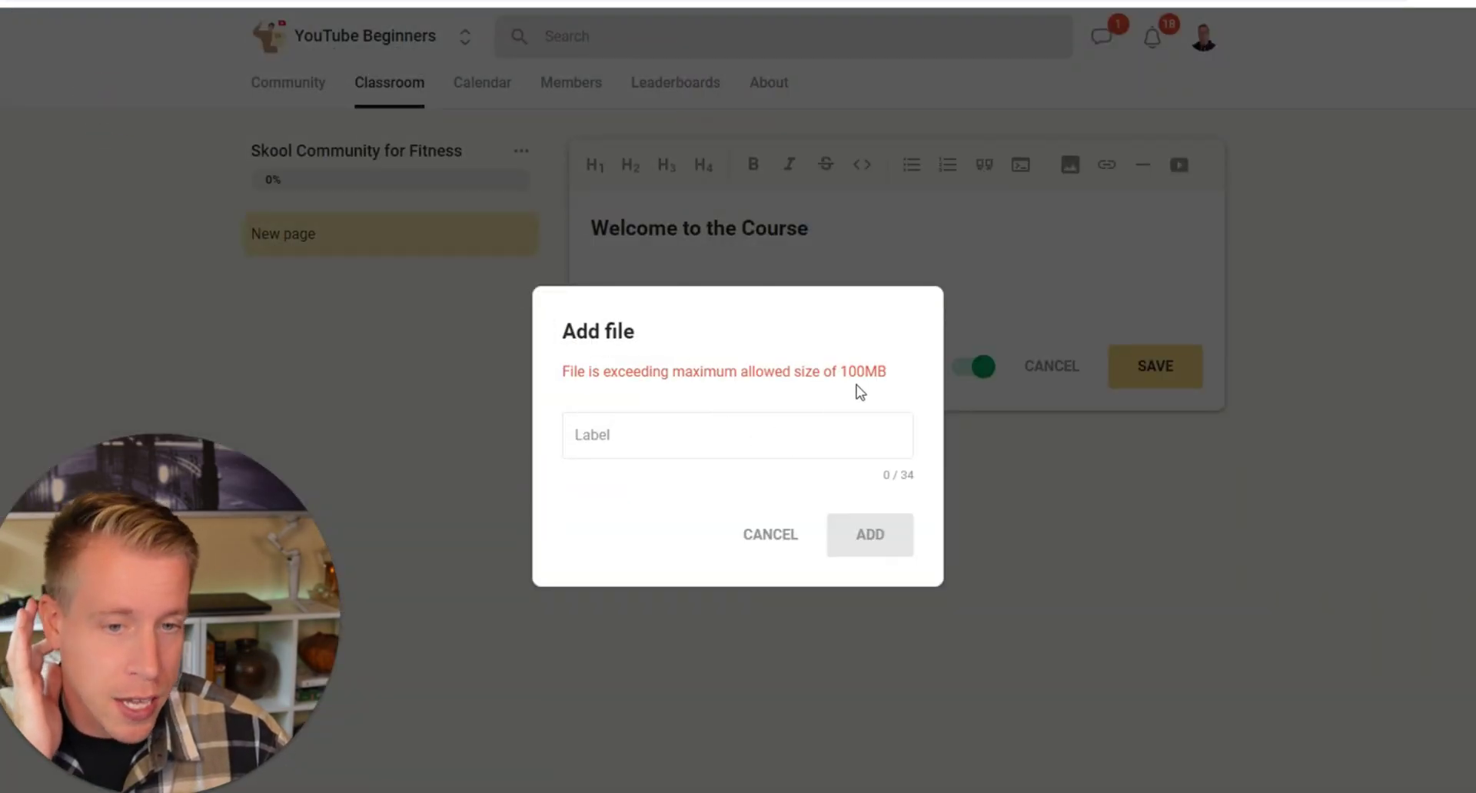
{"action": "left_click", "coordinate": [767, 542]}
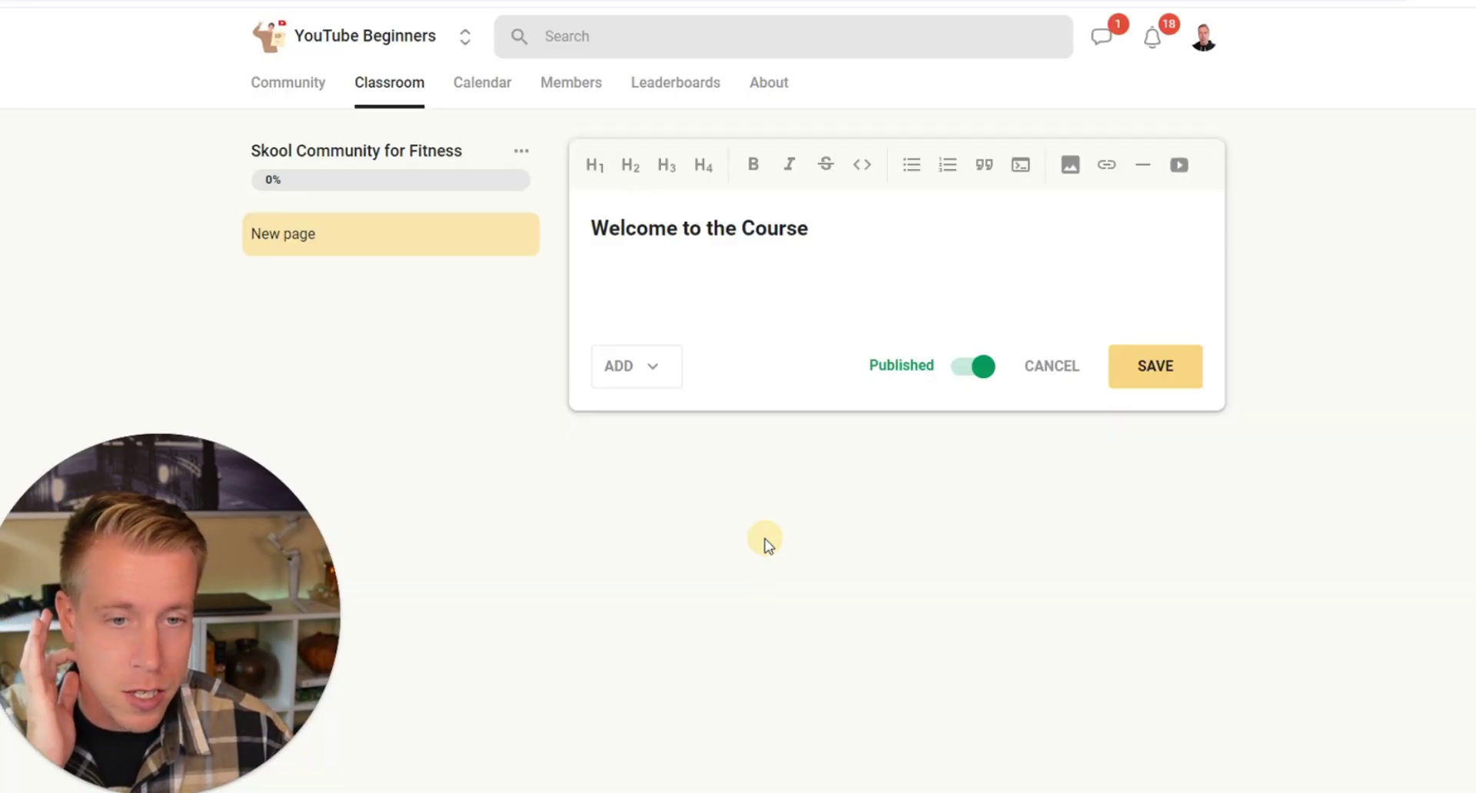
- Open the Add a video dialog from the toolbar and cancel it without adding a link
{"action": "left_click", "coordinate": [1181, 166]}
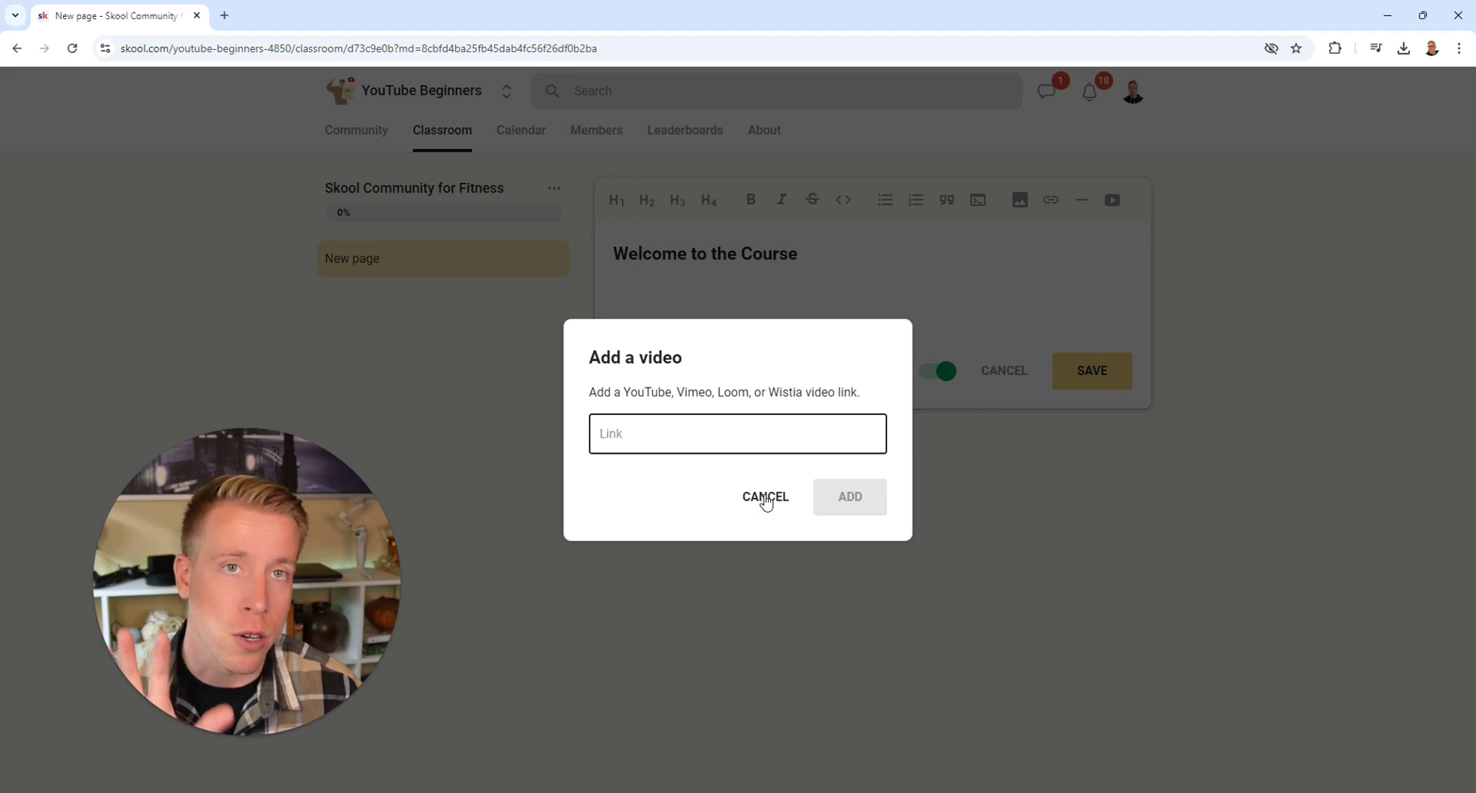
{"action": "left_click", "coordinate": [766, 498]}
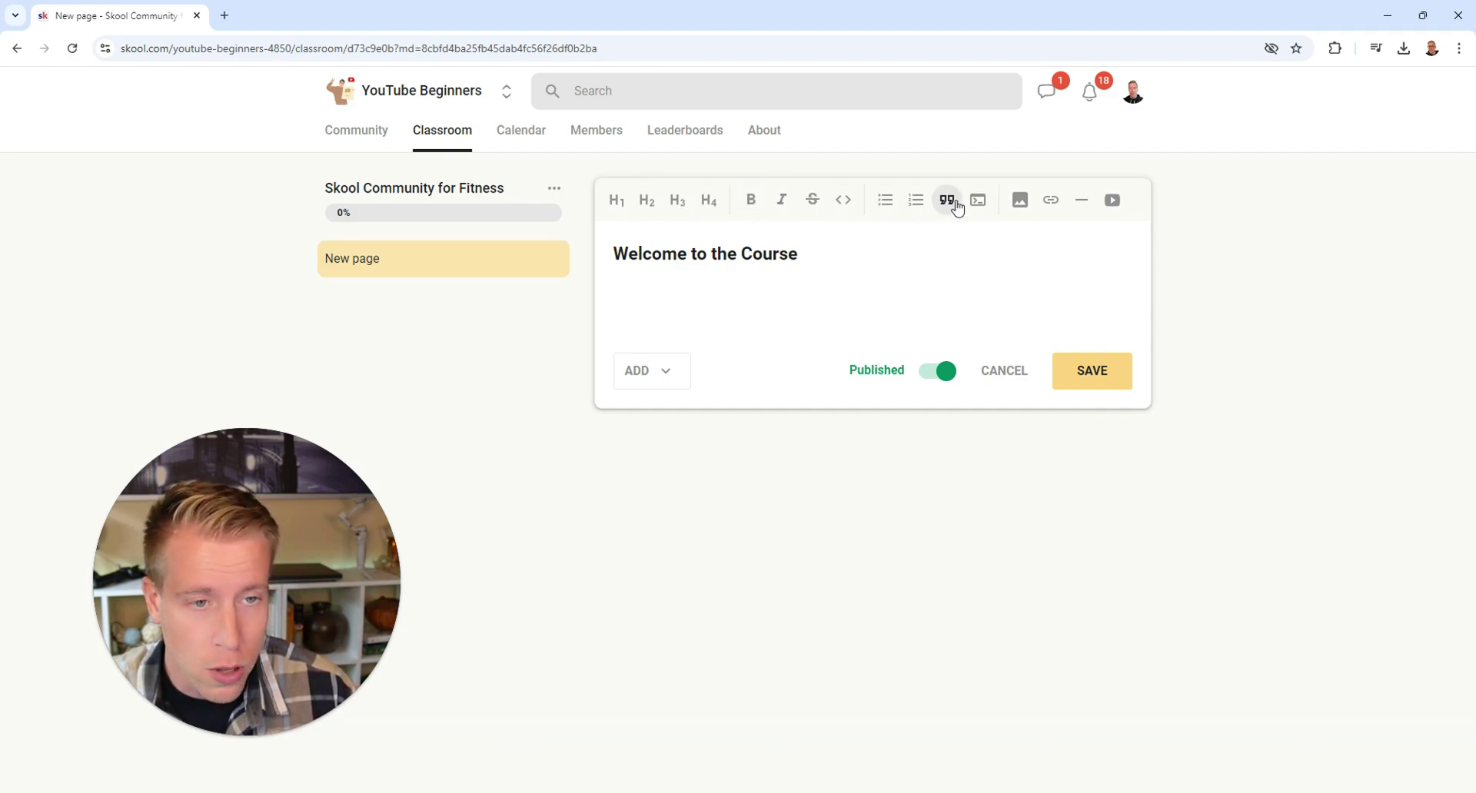
- Insert the Skool thumbnail image, paste the welcome text below it, and save the lesson
{"action": "left_click", "coordinate": [1022, 203]}
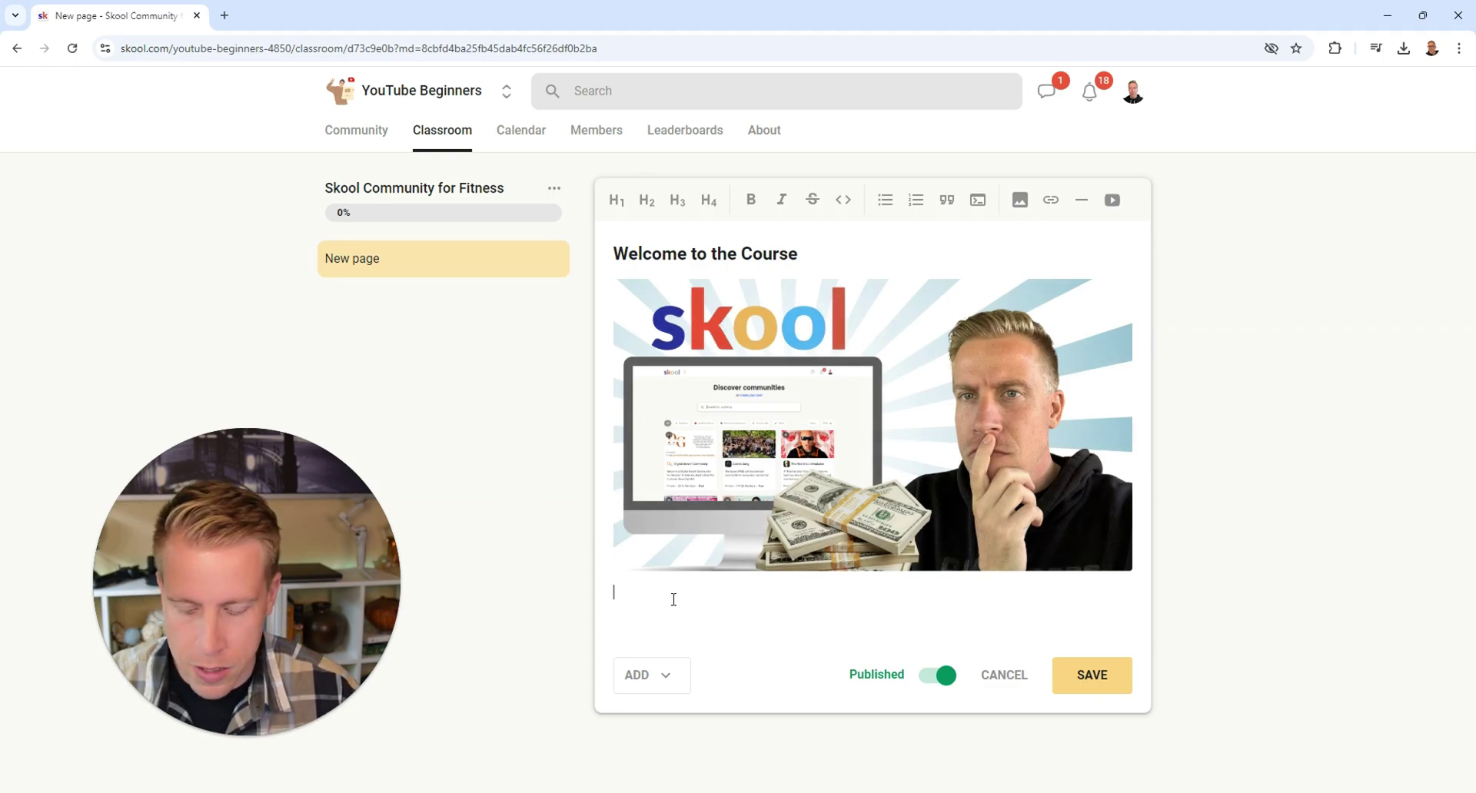
{"action": "type", "text": "Hey everyone! 🎉 Welcome to YouTube Beginners, a community built to help aspiring YouTubers kickstart their journey. Whether you’re just setting up your channel or learning the ropes of content creation, you’re in the right place. Here, you’ll find resources, tips, and a supportive community of fellow beginners. We’re all about sharing knowledge, asking questions, and growing together. You don’t need any prior experience—this is a space where you can feel comfortable exploring and learning at your own pace. Feel free to introduce yourself, share your goals, and let us know what you’d love to learn. We’ll be covering everything from setting up your channel, understanding YouTube’s features, growing your audience, to video production basics. Let’s learn, create, and succeed together! 🚀"}
{"action": "scroll", "coordinate": [789, 564], "scroll_direction": "down", "scroll_amount": 2}
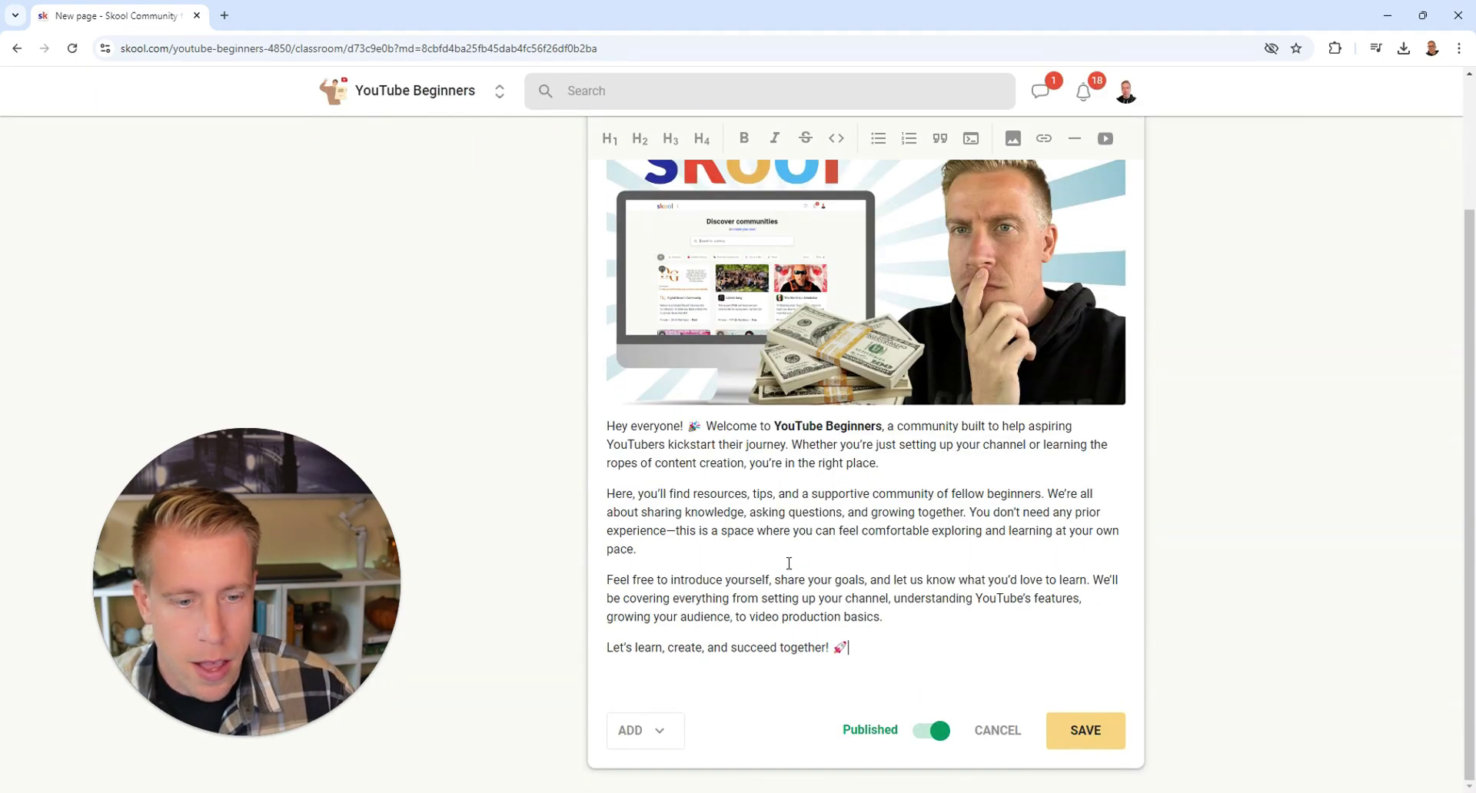
{"action": "scroll", "coordinate": [851, 565], "scroll_direction": "up", "scroll_amount": 2}
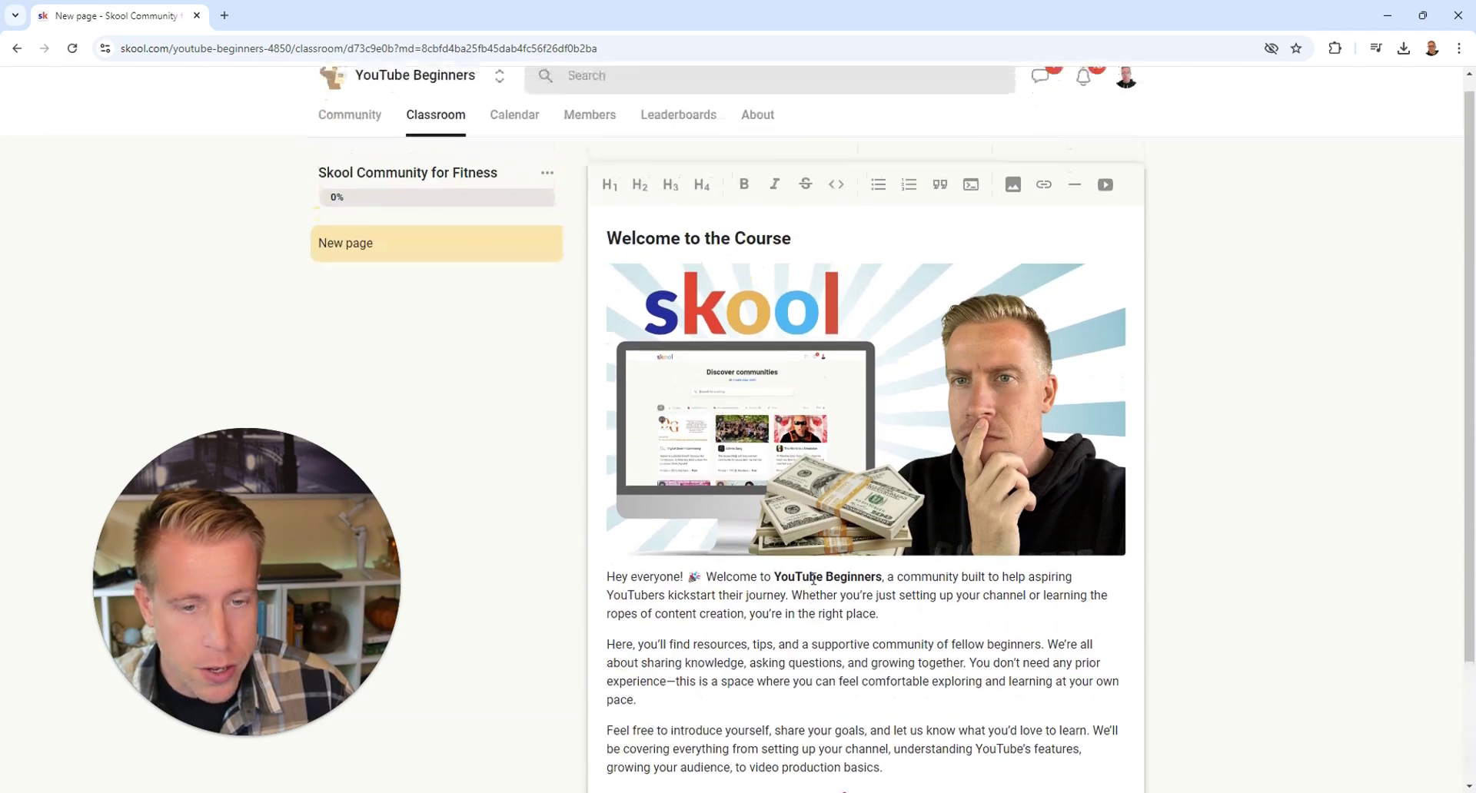
{"action": "scroll", "coordinate": [851, 565], "scroll_direction": "down", "scroll_amount": 2}
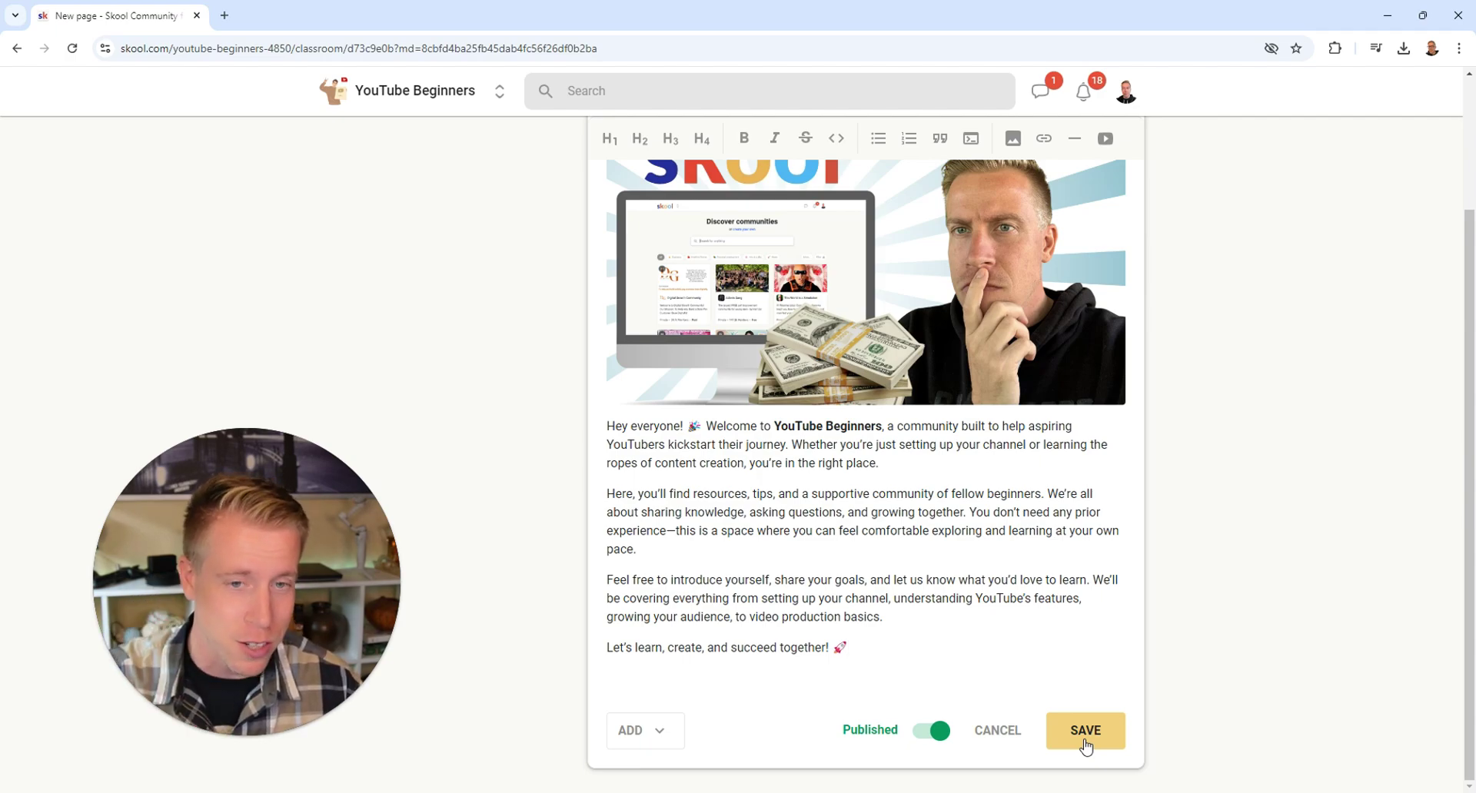
{"action": "left_click", "coordinate": [1084, 730]}
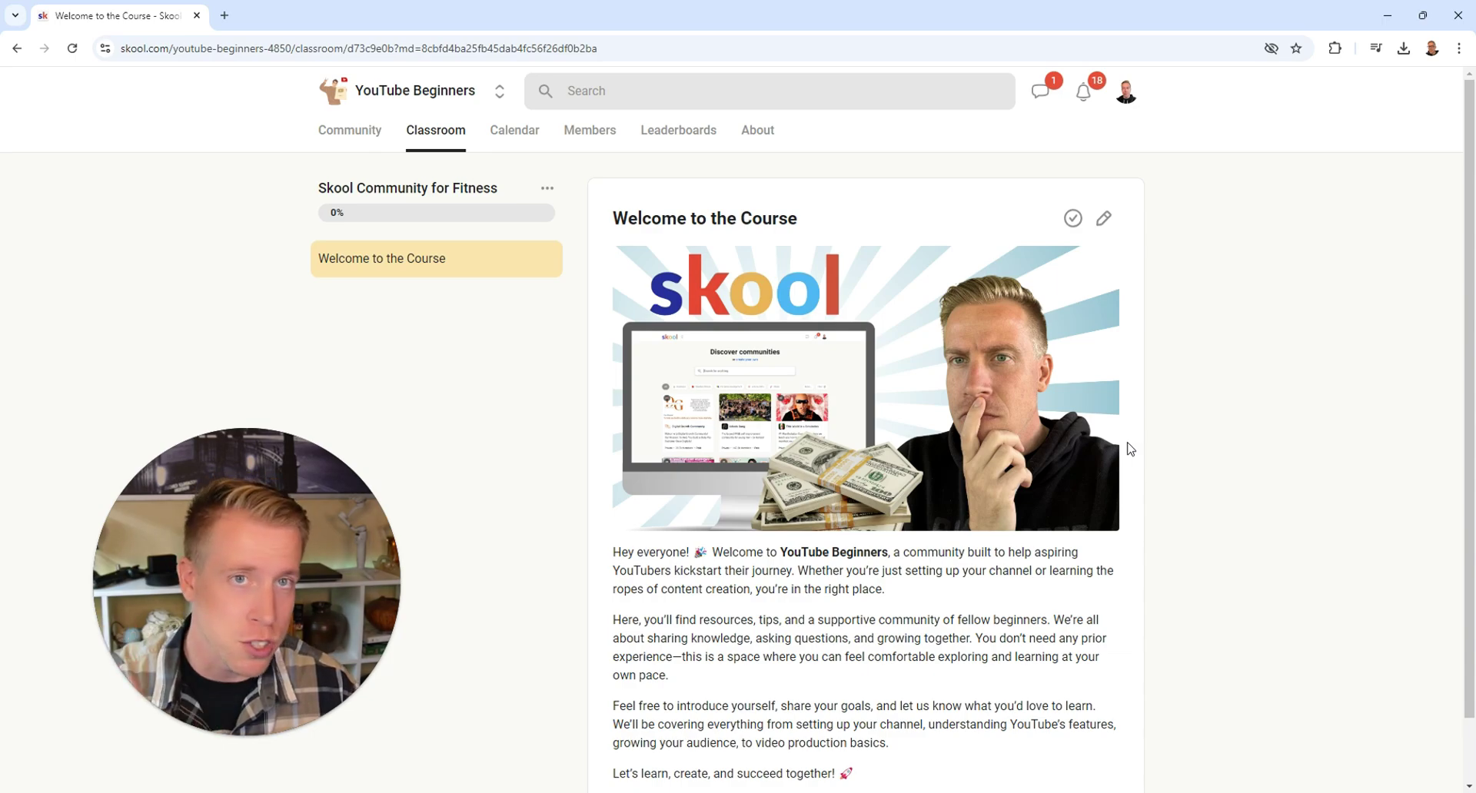
- Go via the Community tab back to Classroom to see the Skool Community for Fitness course card
{"action": "left_click", "coordinate": [349, 130]}
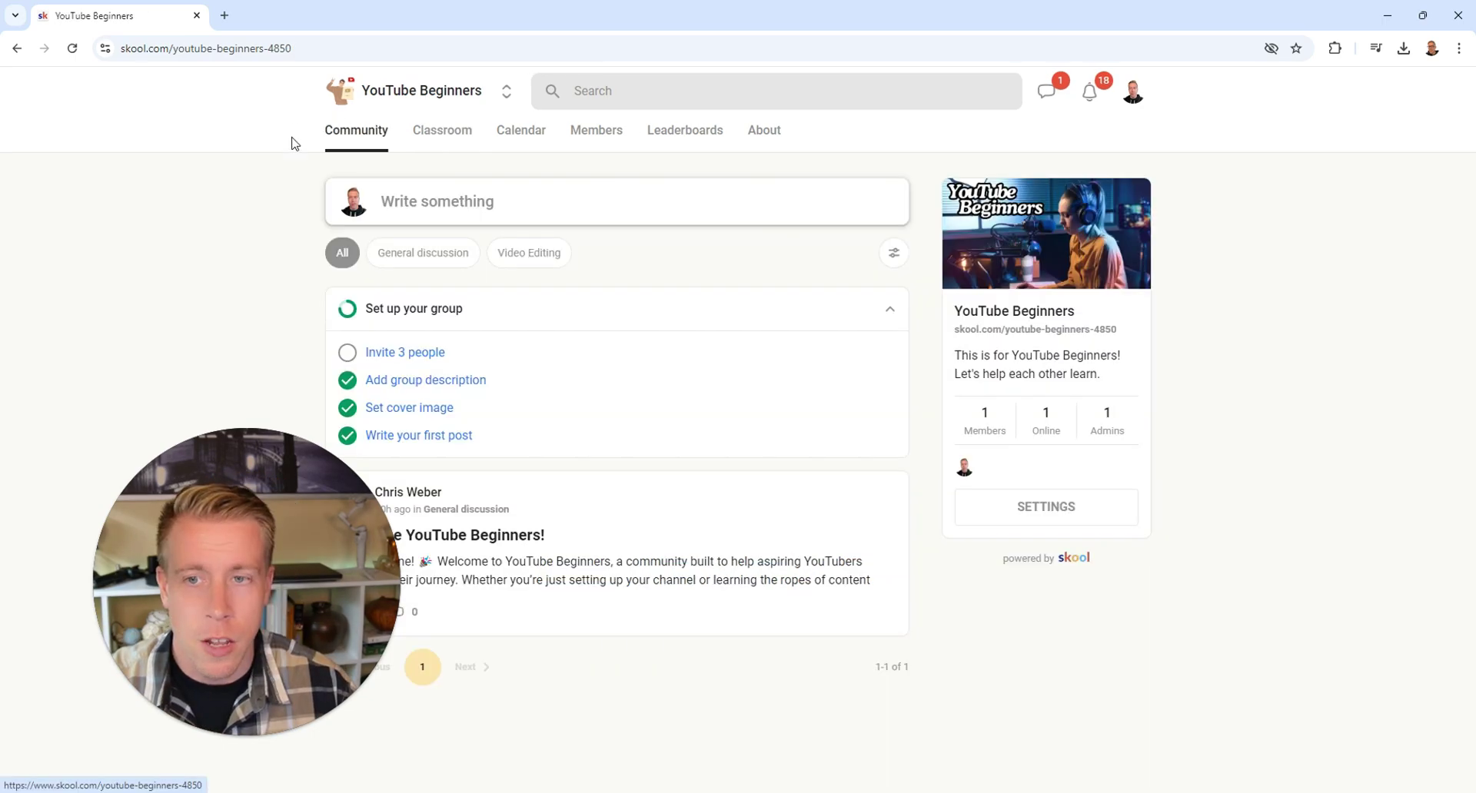
{"action": "left_click", "coordinate": [444, 129]}
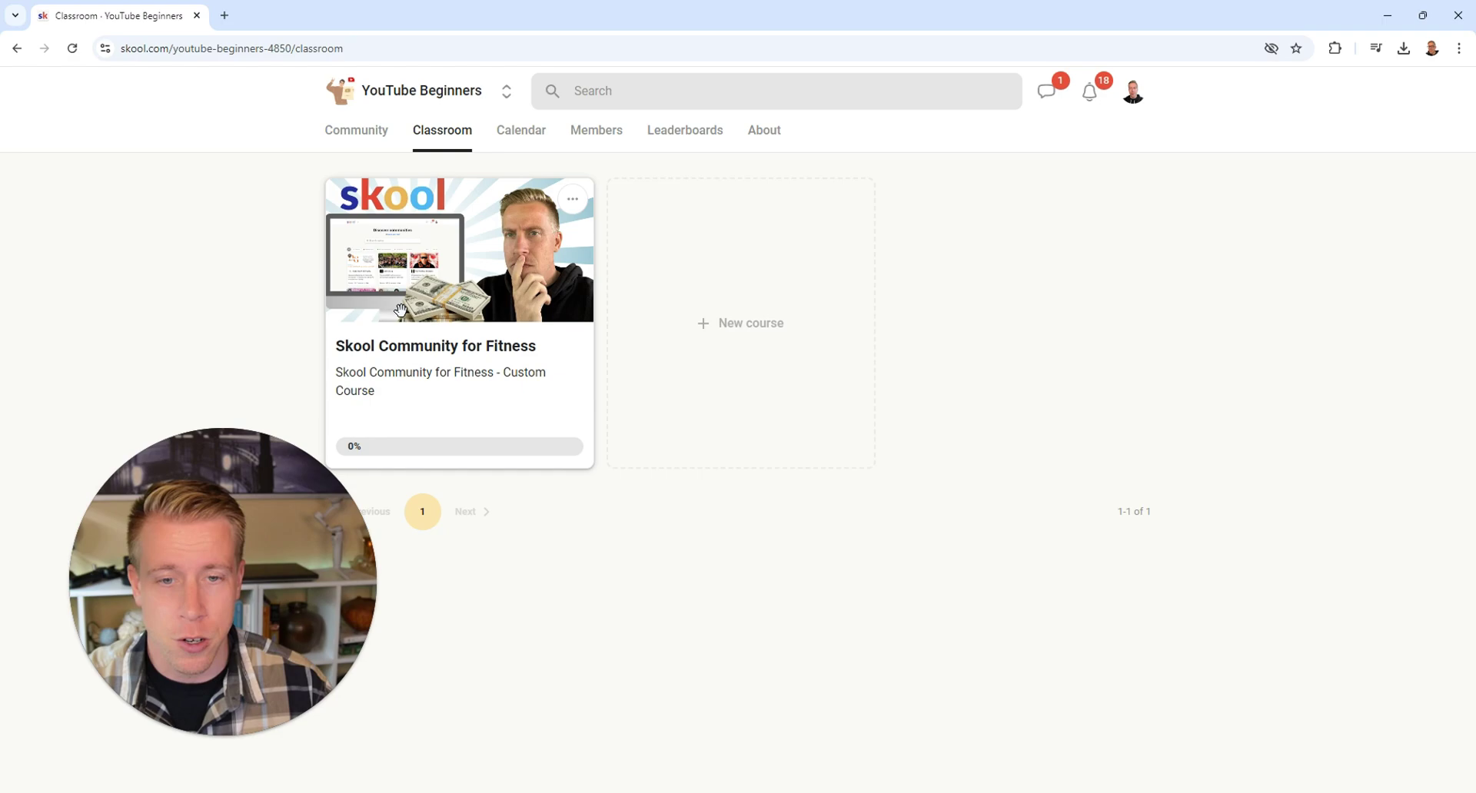